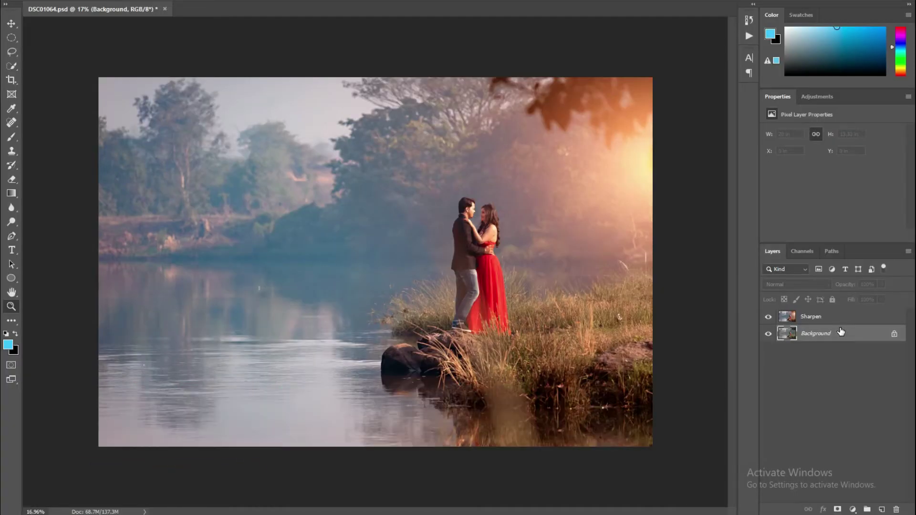
- Compare the photo with the Sharpen layer's glow on and off, leaving it hidden with Background selected
left_click(768, 334)
left_click(768, 317)
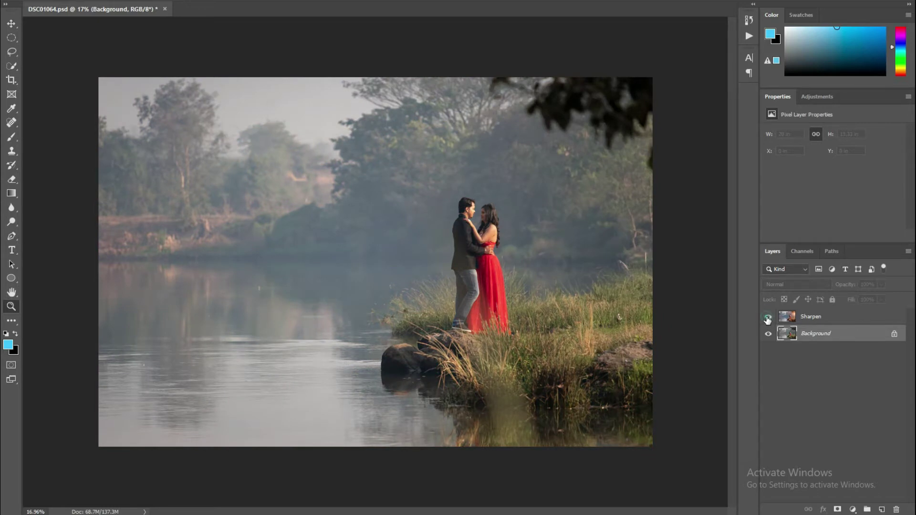
left_click(767, 317)
left_click(811, 318)
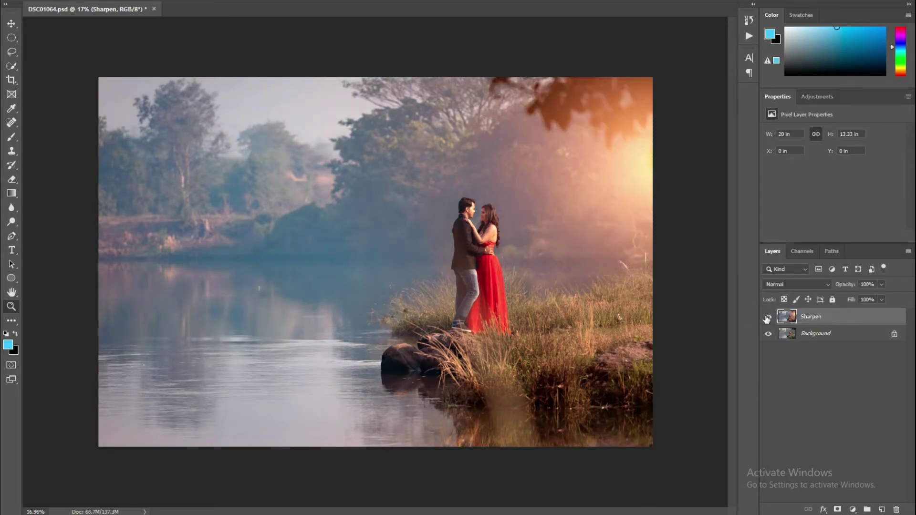
left_click(768, 318)
left_click(854, 337)
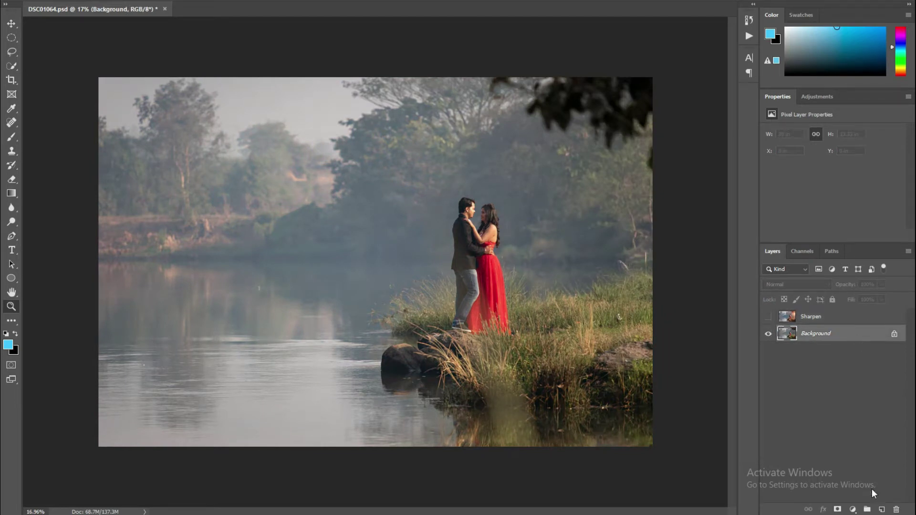
- Add a Hue/Saturation adjustment layer blended in Color Dodge with Fill lowered to 10%
left_click(854, 510)
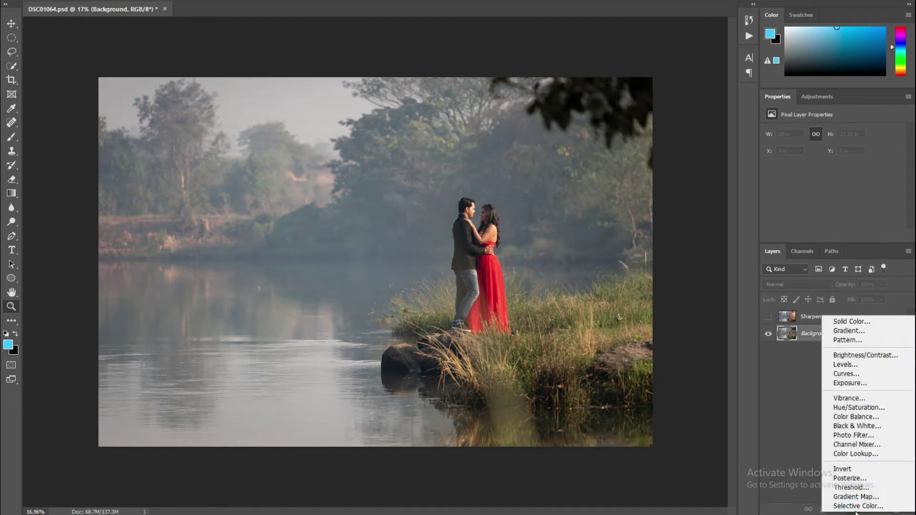
left_click(859, 410)
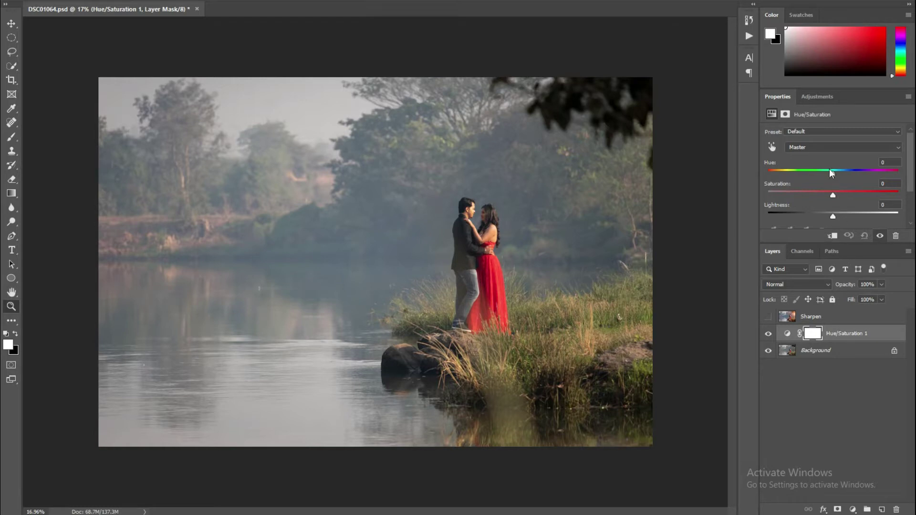
left_click_drag(869, 246, 869, 284)
left_click(823, 324)
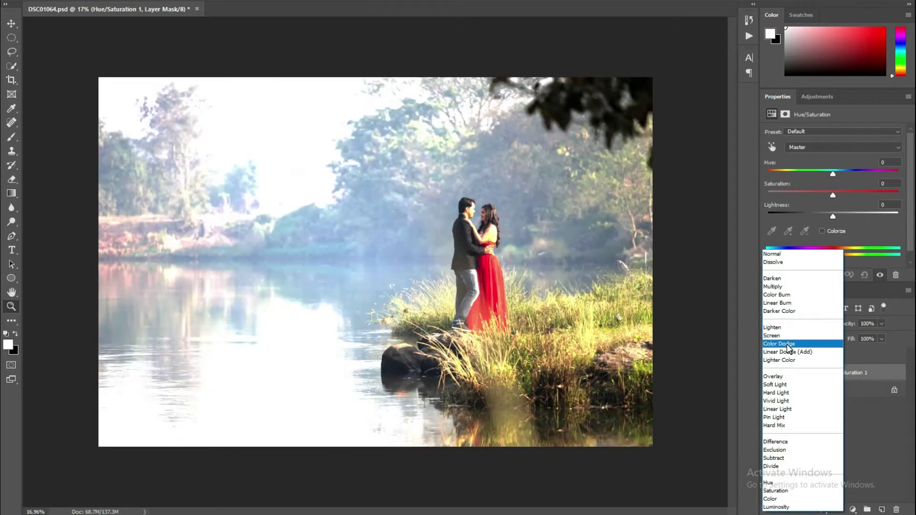
left_click(796, 344)
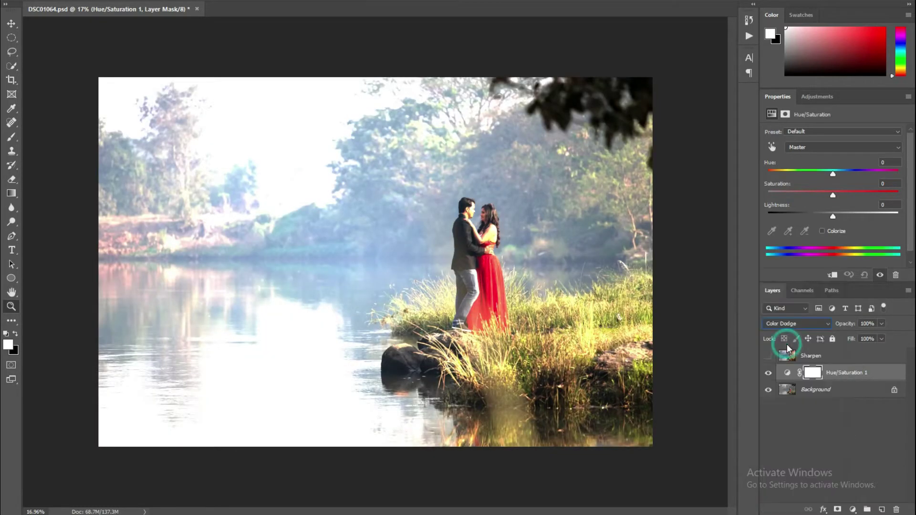
left_click(882, 339)
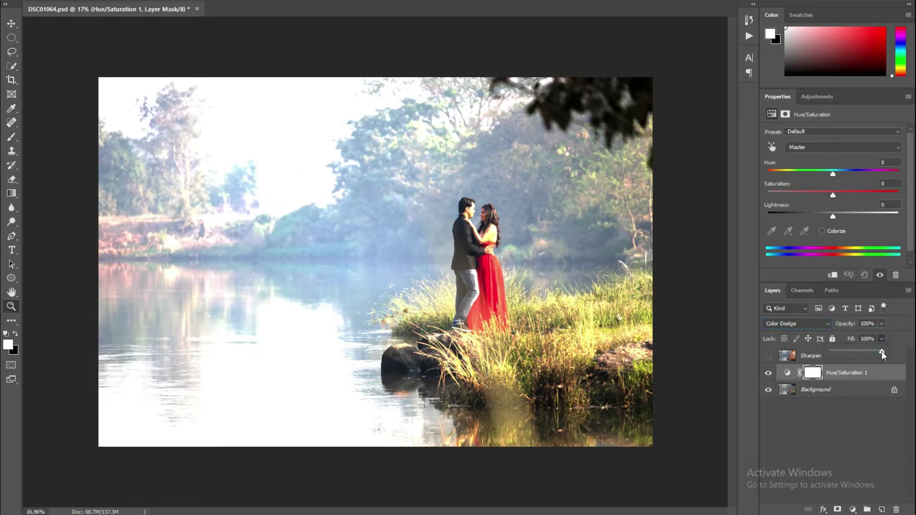
left_click_drag(883, 353, 841, 354)
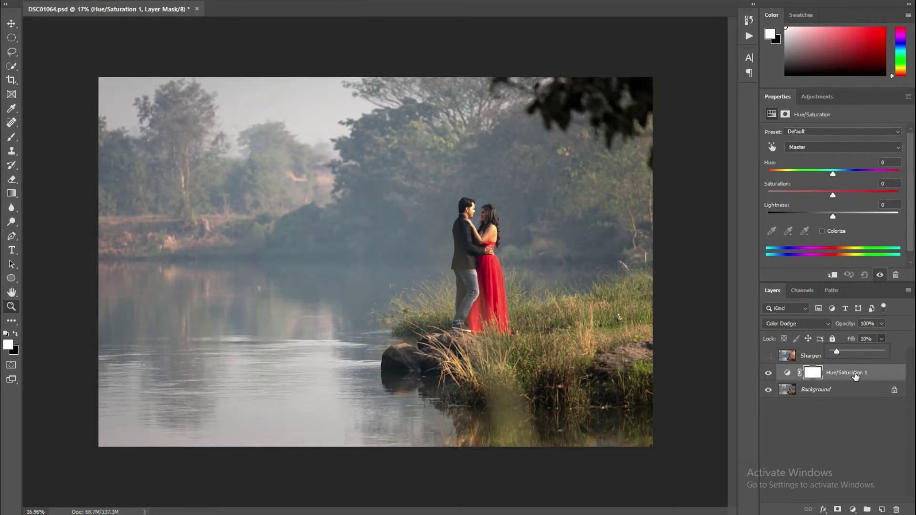
left_click(788, 372)
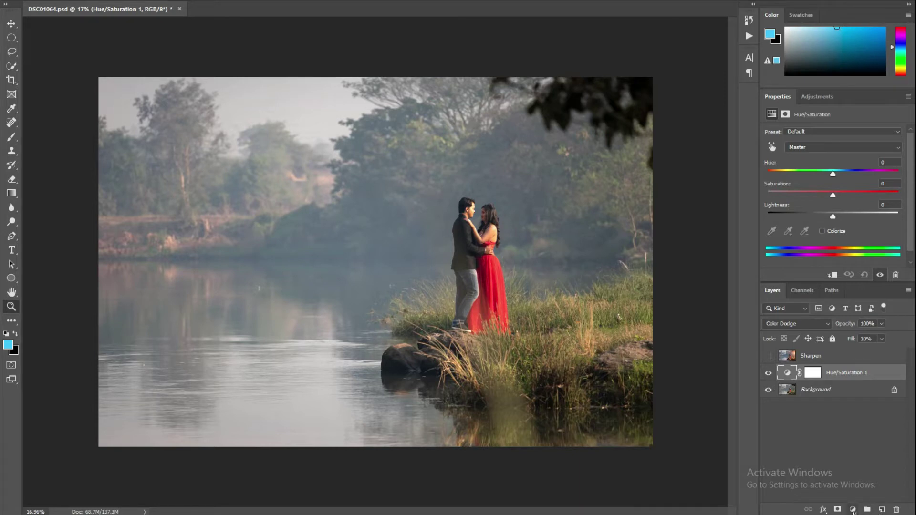
- Add a second Hue/Saturation layer in Color Burn with Fill at 10%
left_click(853, 510)
left_click(855, 404)
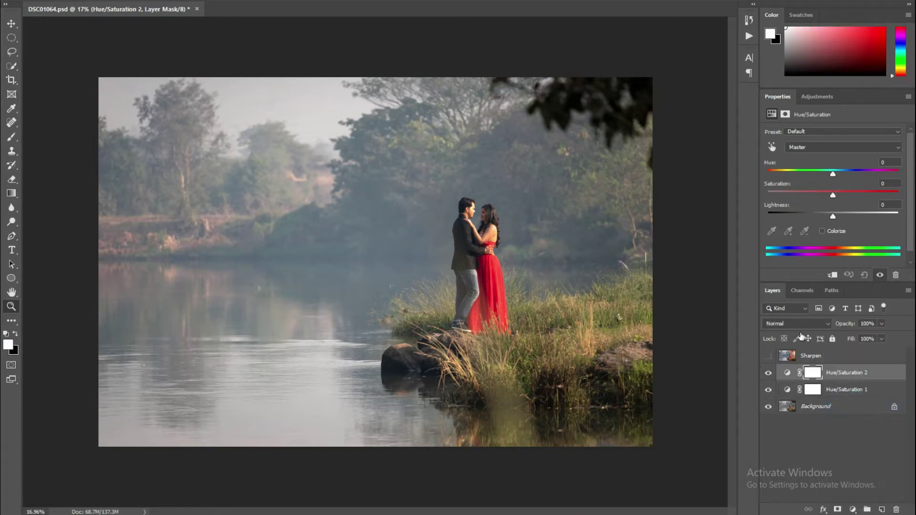
left_click(810, 326)
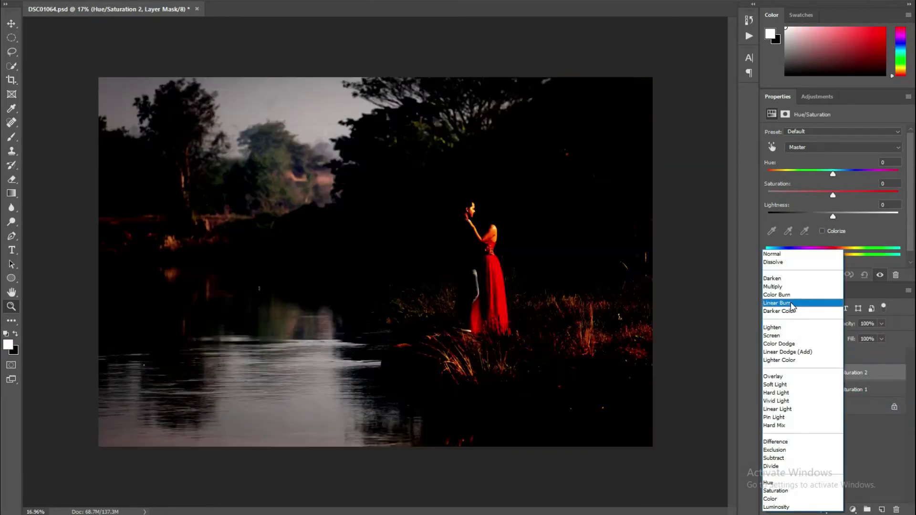
left_click(791, 295)
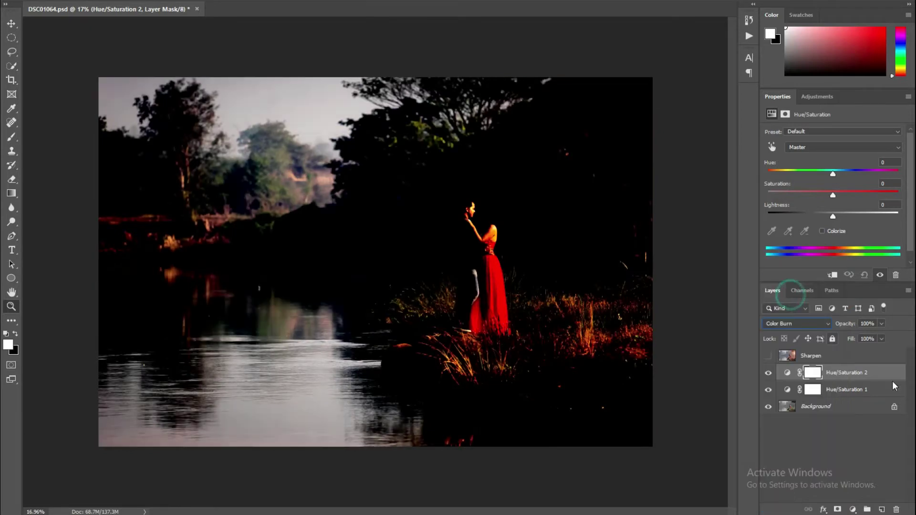
left_click(881, 339)
left_click(840, 352)
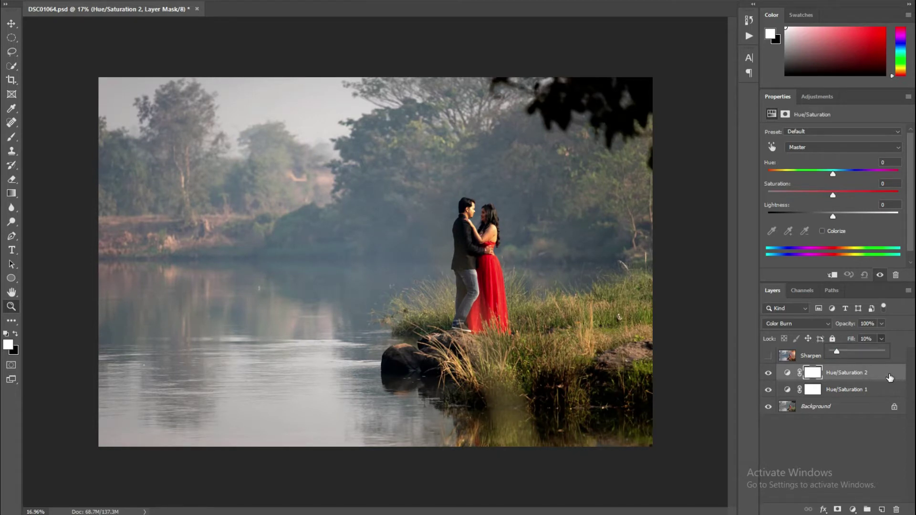
- Group both Hue/Saturation layers into Group 1 and toggle it to compare
left_click(891, 389, "shift")
left_click_drag(891, 389, 868, 509)
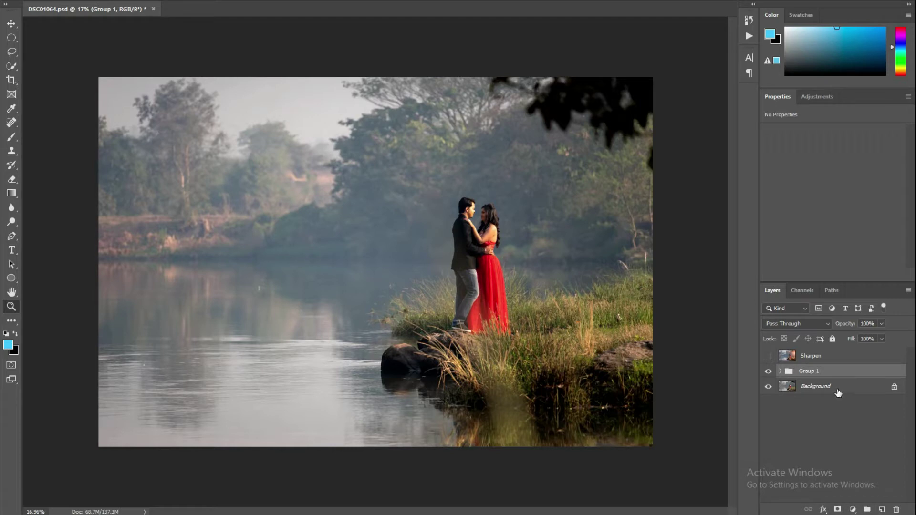
left_click(768, 372)
left_click(768, 372)
left_click(853, 509)
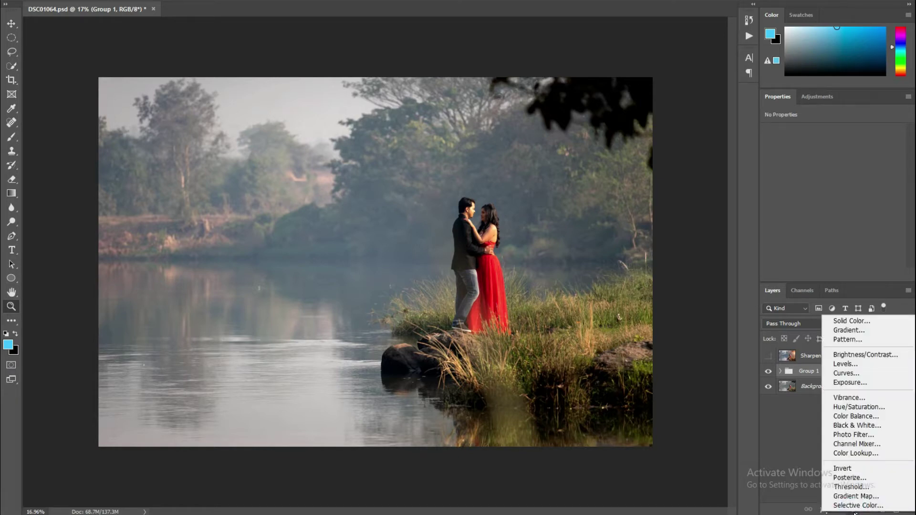
- Create a Solid Color fill layer in a light, soft pink
left_click(859, 322)
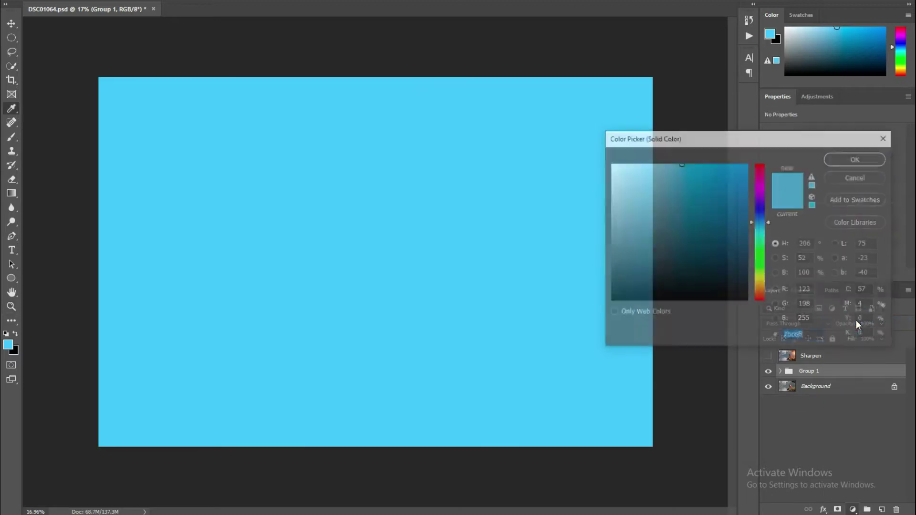
left_click(762, 185)
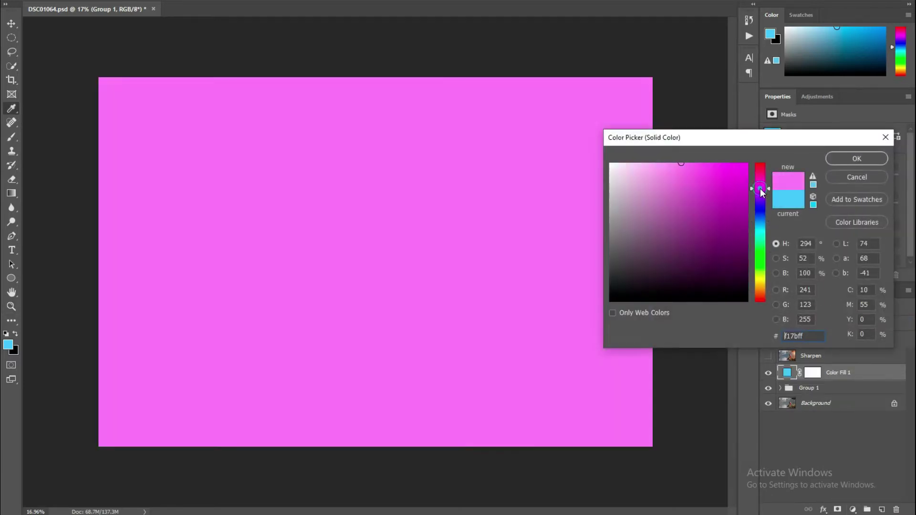
left_click(659, 162)
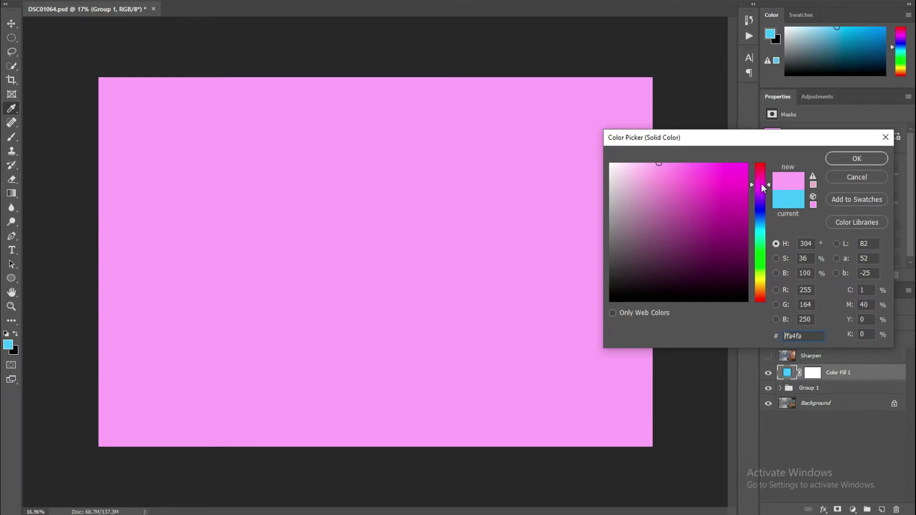
left_click_drag(762, 184, 761, 183)
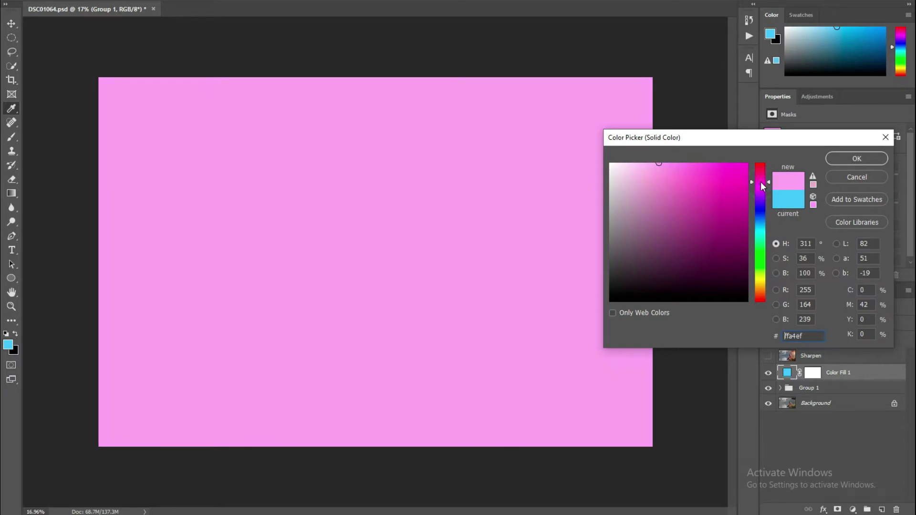
left_click(842, 158)
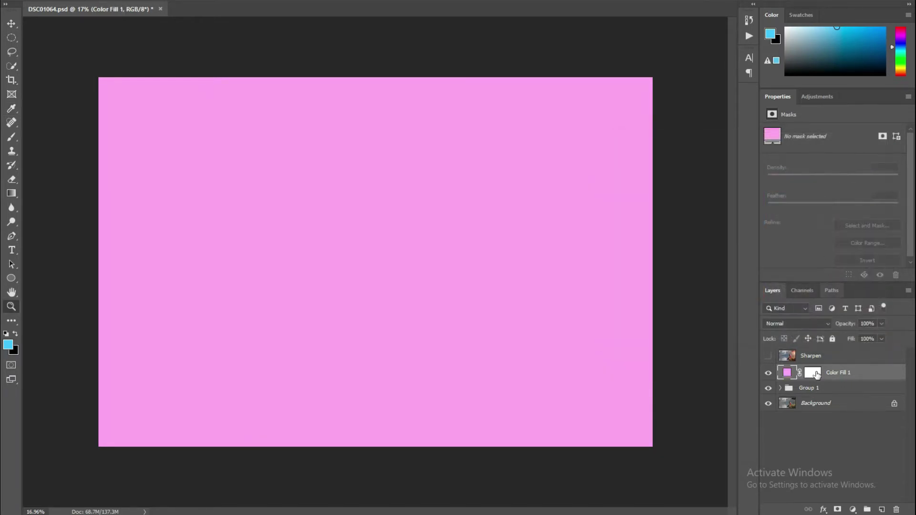
- Blend the pink fill in Soft Light at 25% opacity and compare it zoomed in and out
left_click(827, 324)
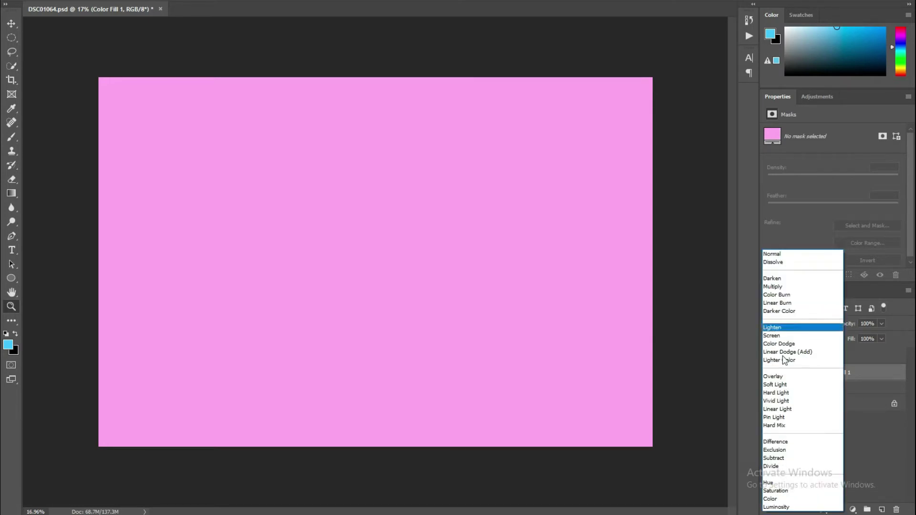
left_click(775, 385)
left_click(882, 324)
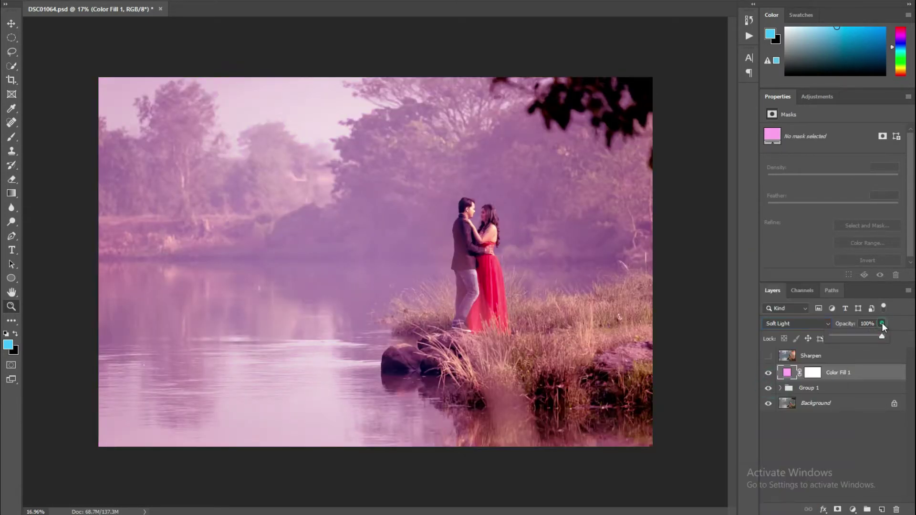
left_click(843, 336)
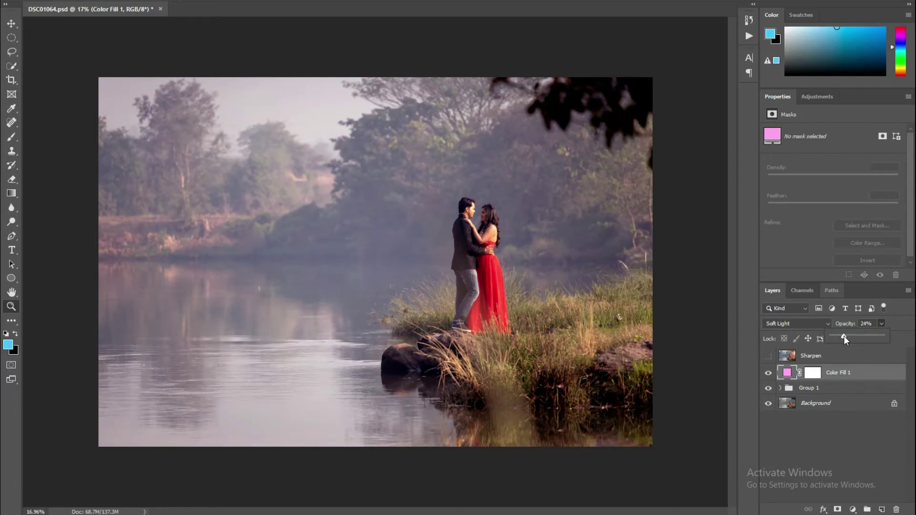
left_click_drag(844, 336, 845, 336)
left_click(767, 373)
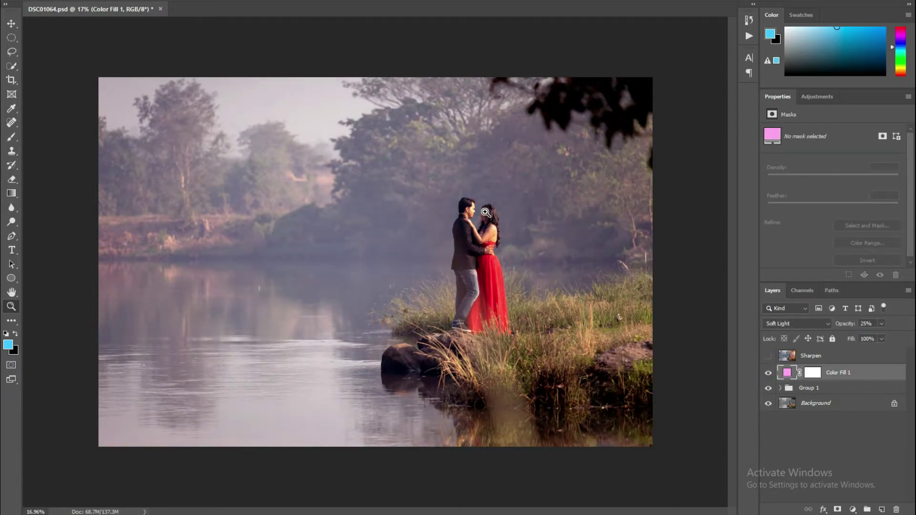
left_click_drag(486, 217, 541, 289)
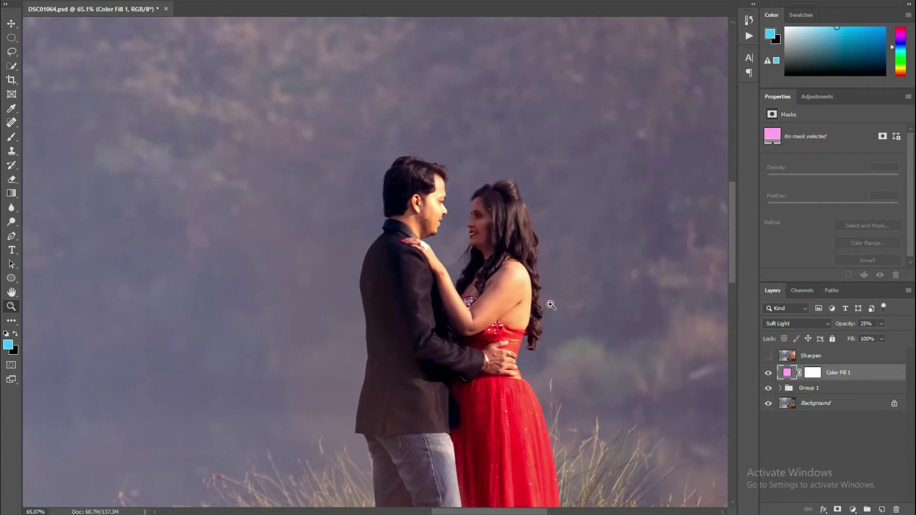
left_click_drag(550, 306, 430, 305)
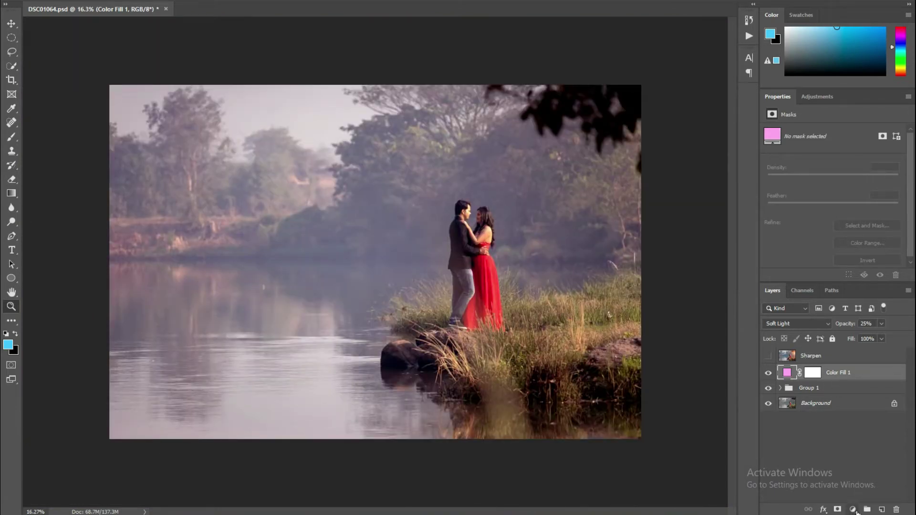
- Add a Hue/Saturation layer shifting Yellows to hue -10, lightness +8, then invert its mask to black
left_click(853, 510)
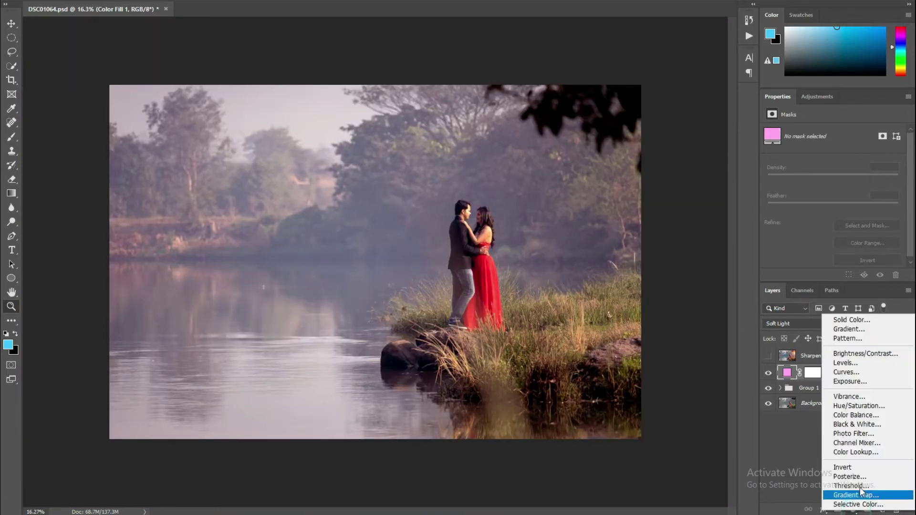
left_click(862, 409)
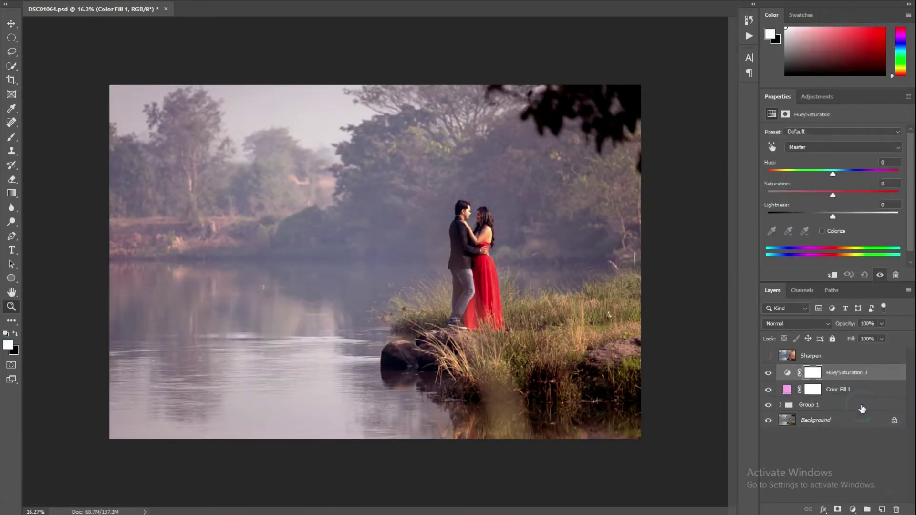
left_click(804, 149)
left_click(803, 173)
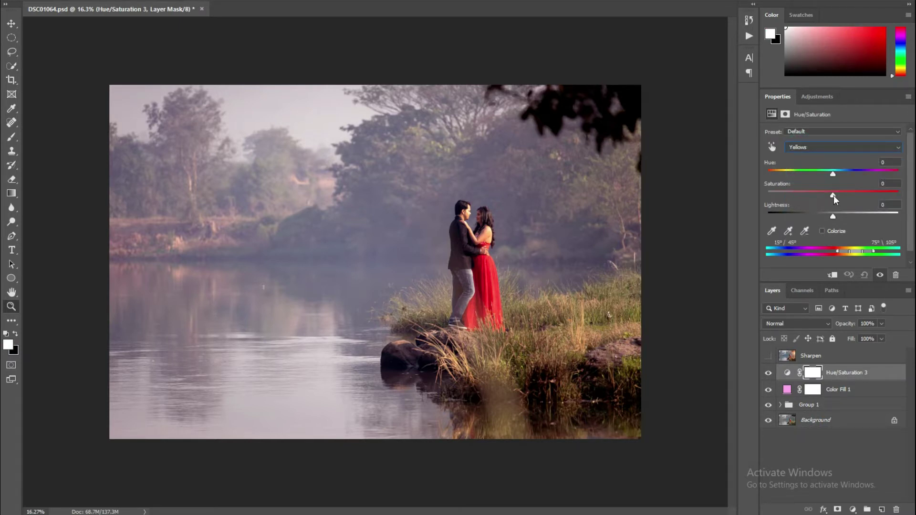
left_click_drag(834, 174, 833, 175)
left_click_drag(832, 218, 838, 217)
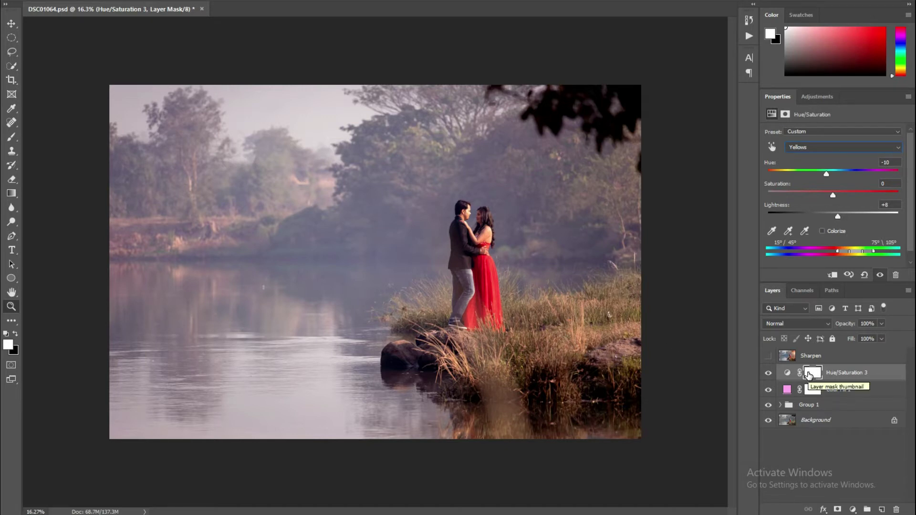
key("ctrl+i")
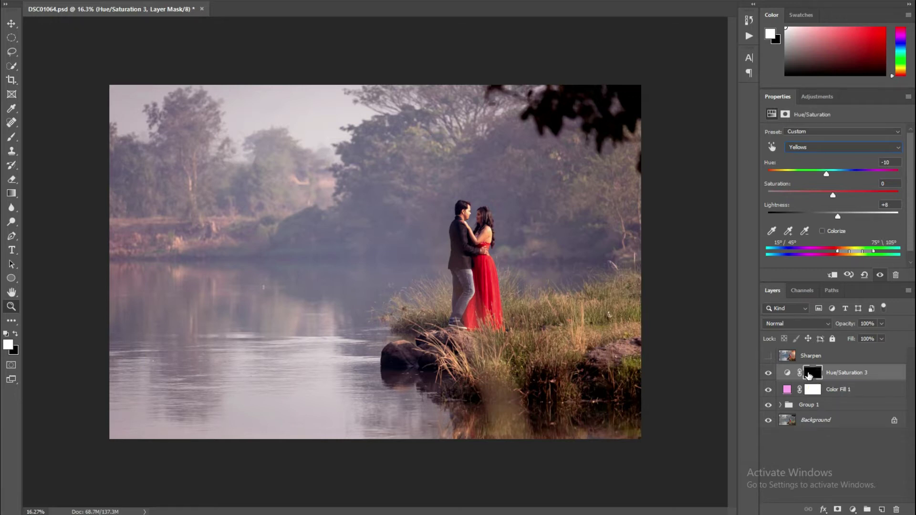
- Brush white with a smaller brush over the woman's skin on the Hue/Saturation 3 mask
left_click(12, 137)
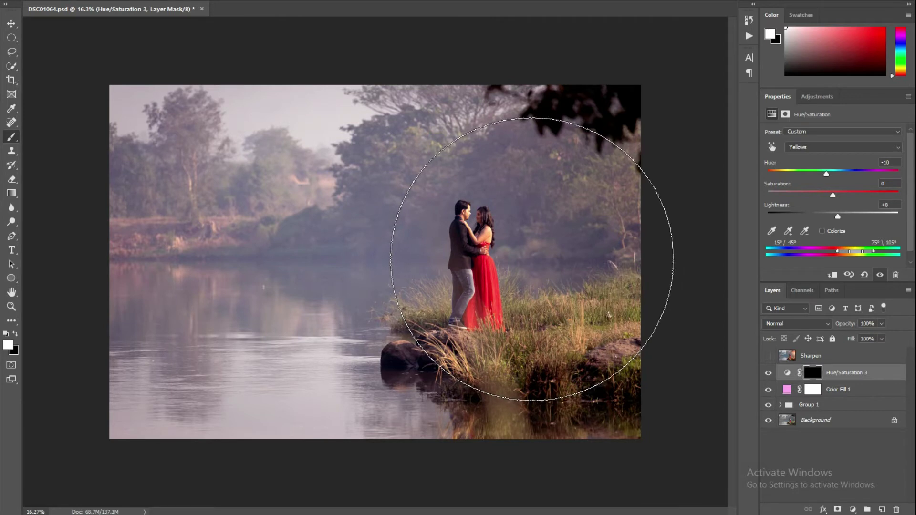
key("bracketleft")
key("bracketleft")
key("bracketleft")
key("bracketleft")
key("bracketleft")
key("bracketleft")
key("bracketleft")
key("bracketleft")
key("bracketleft")
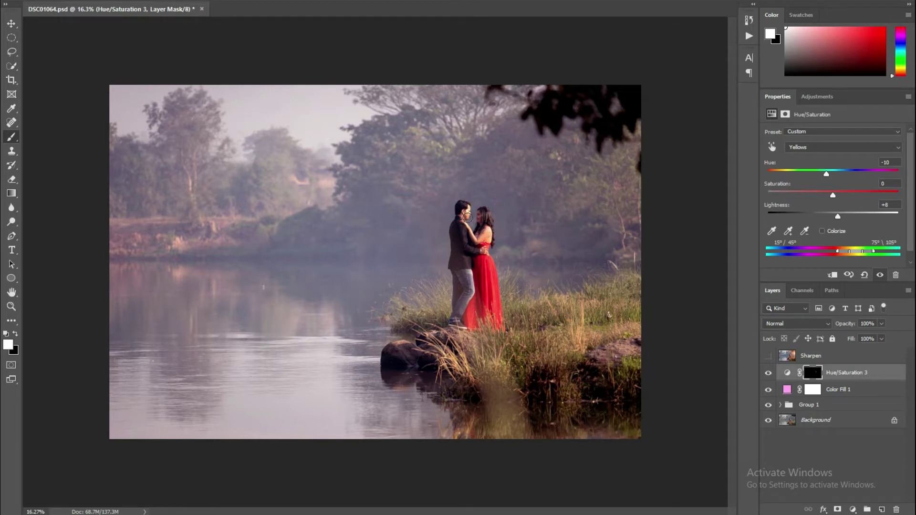
key("ctrl+plus")
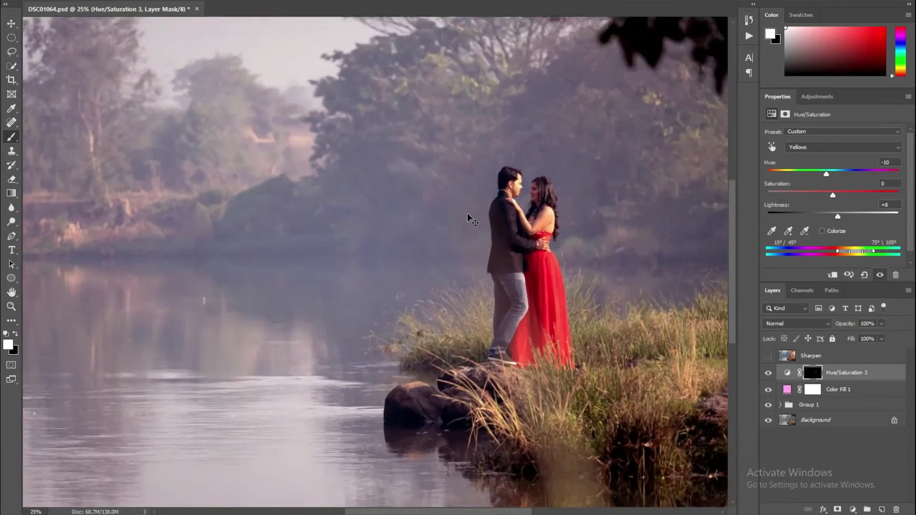
key("ctrl+plus")
left_click_drag(502, 512, 525, 512)
key("ctrl+0")
left_click_drag(515, 277, 553, 278)
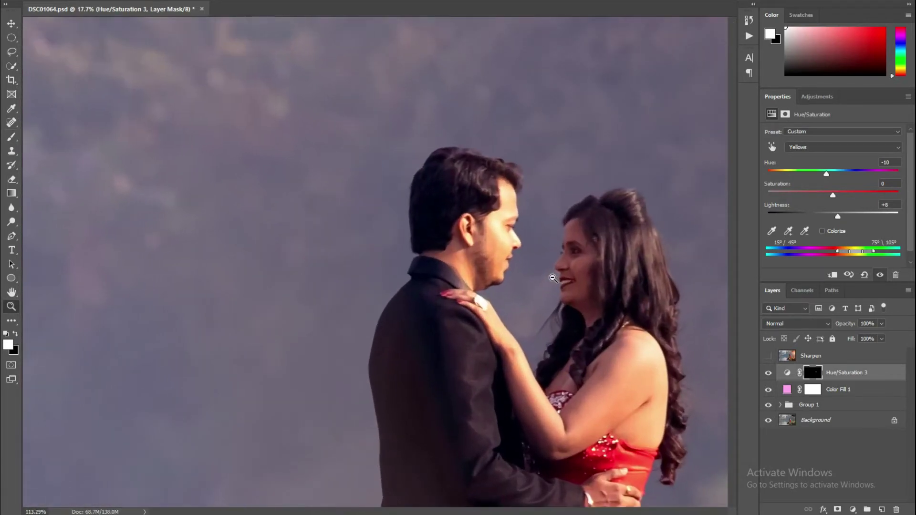
left_click(11, 137)
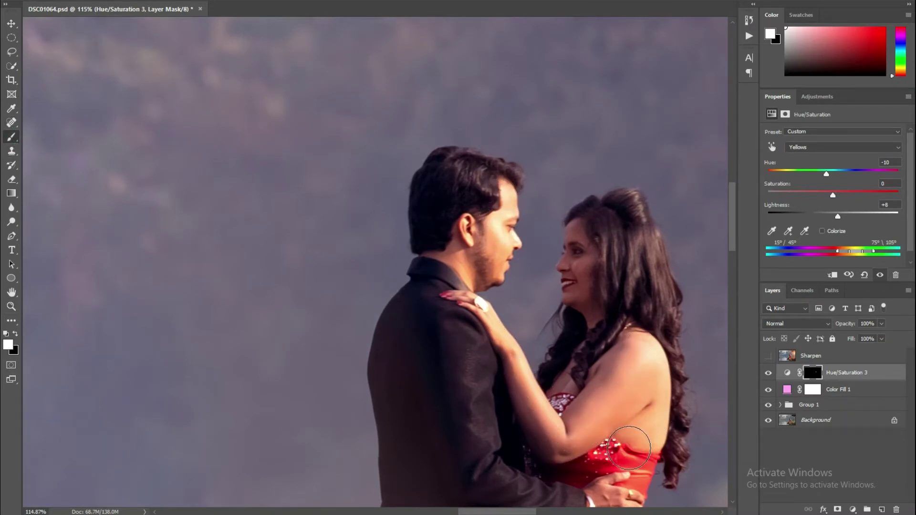
key("z")
mouse_move(348, 302)
left_mouse_down()
mouse_move(269, 266)
mouse_move(277, 287)
left_mouse_up()
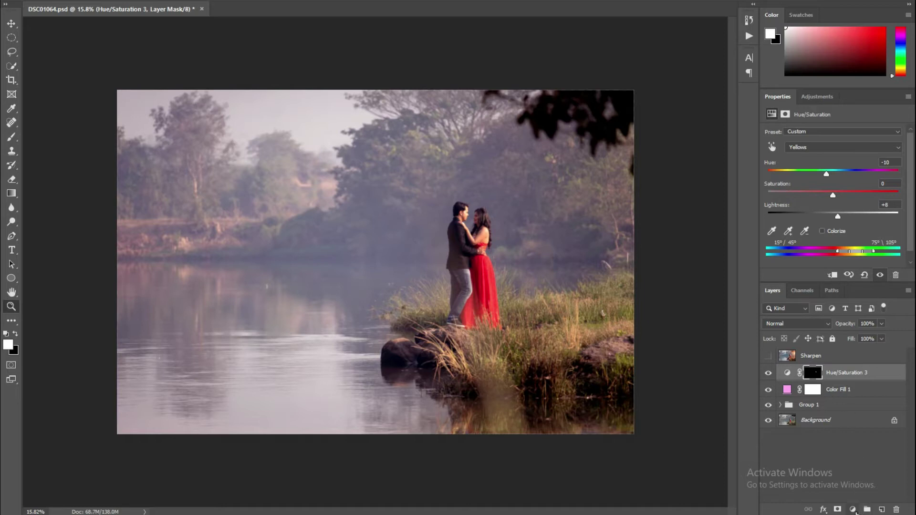
- Add a Curves 1 layer with slightly lifted midtones and invert its mask to black
left_click(854, 511)
left_click(863, 371)
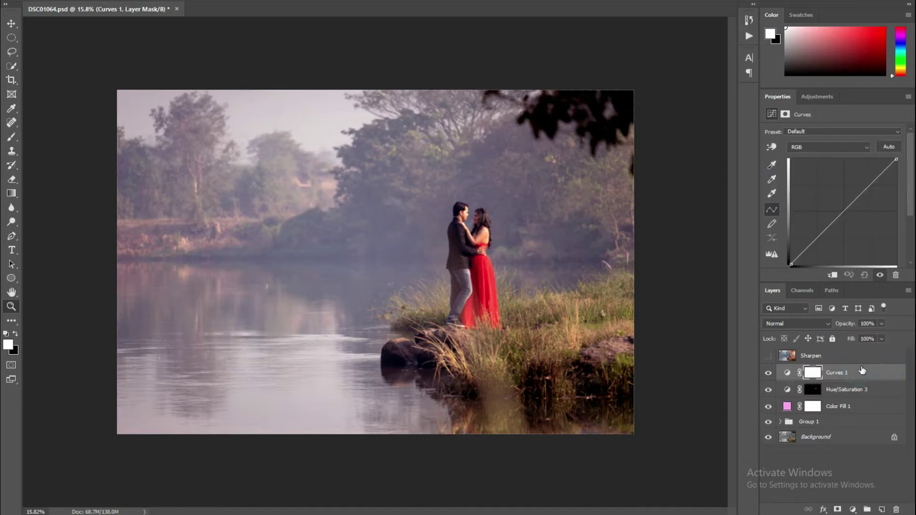
left_click(845, 209)
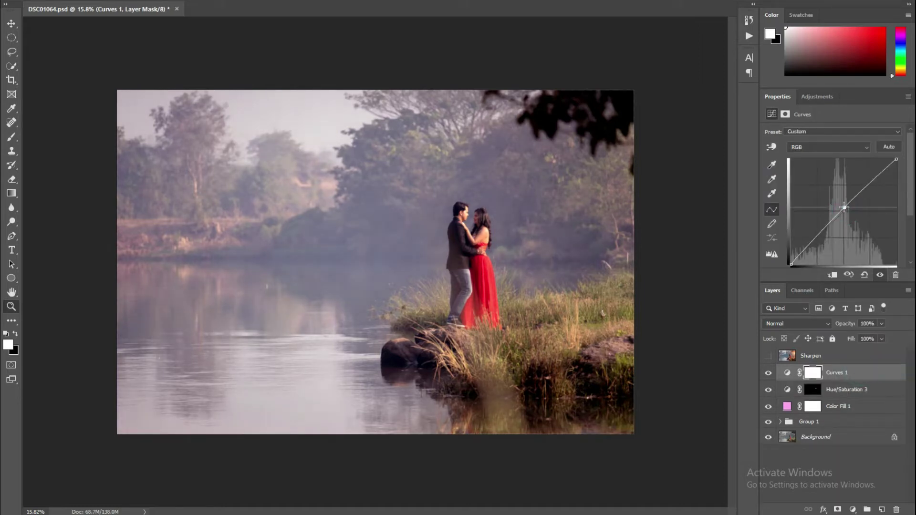
left_click_drag(845, 207, 843, 206)
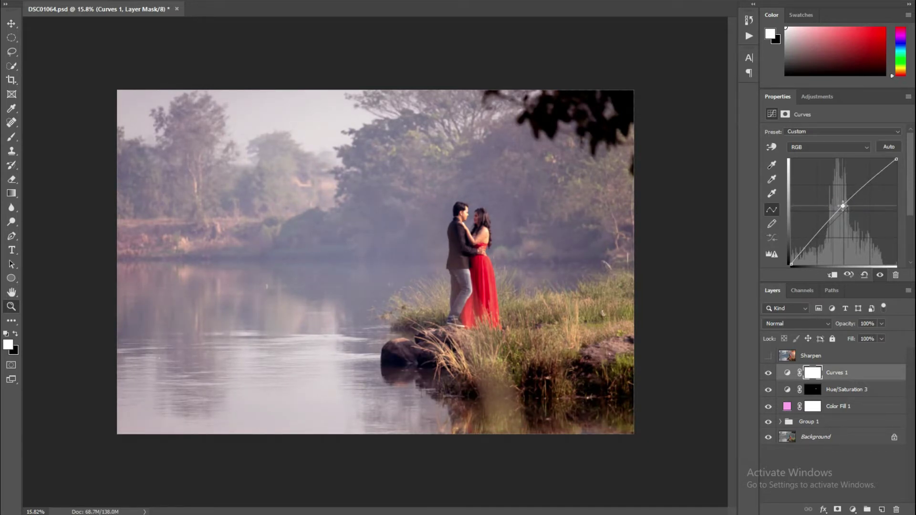
left_click(809, 375)
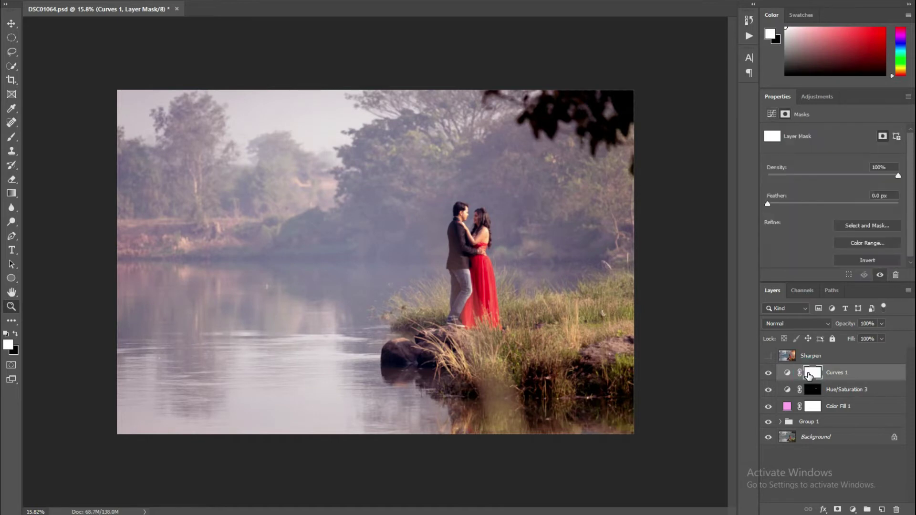
key("ctrl+i")
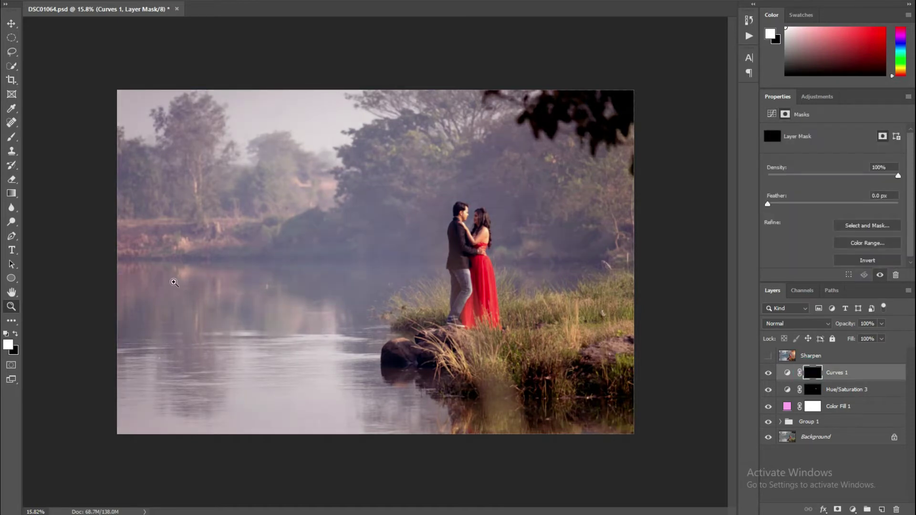
left_click(487, 222)
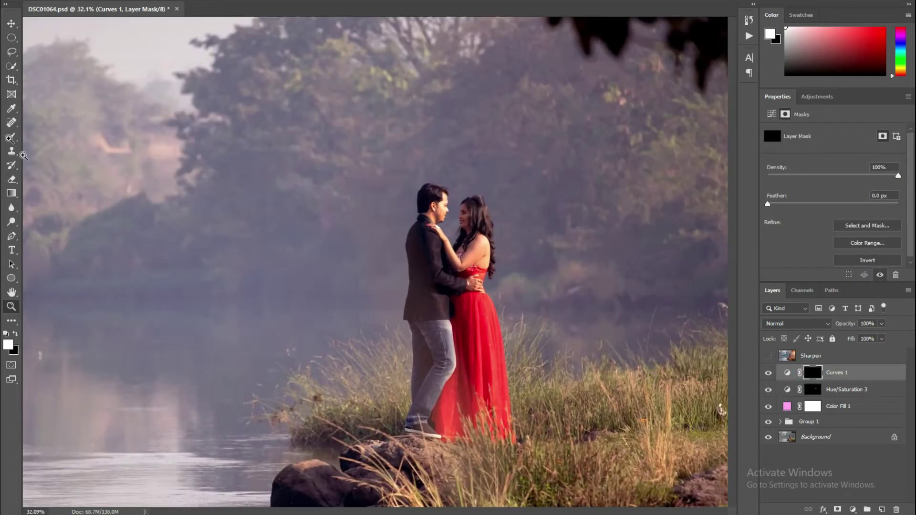
left_click(11, 137)
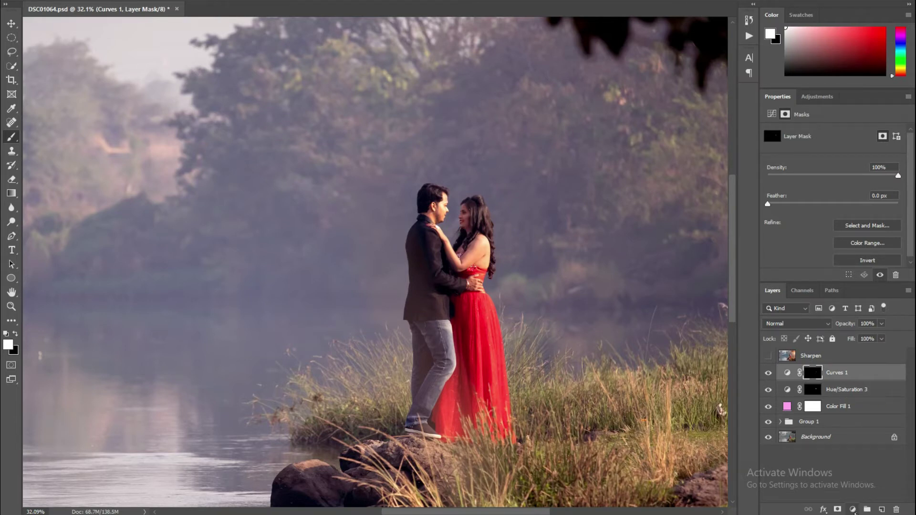
- Add a Curves 2 layer with lowered highlights and lifted midtones, its mask inverted to black
left_click(854, 510)
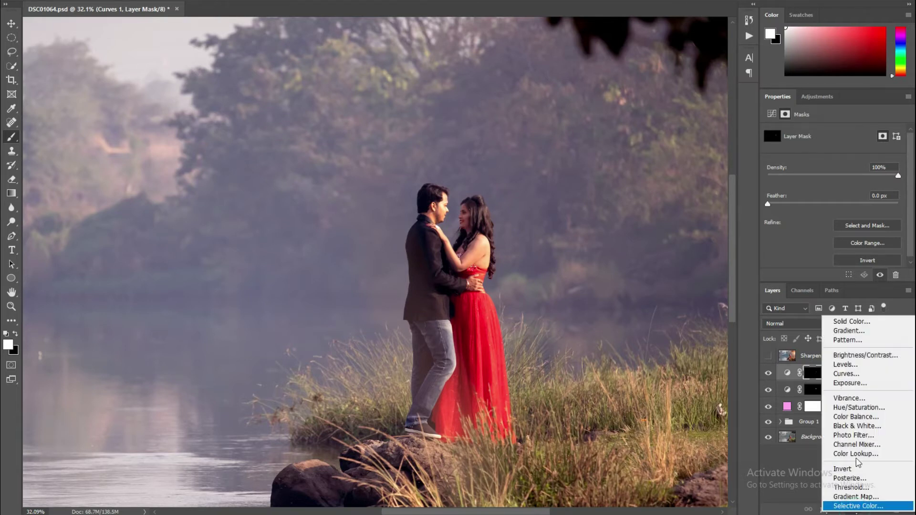
left_click(868, 379)
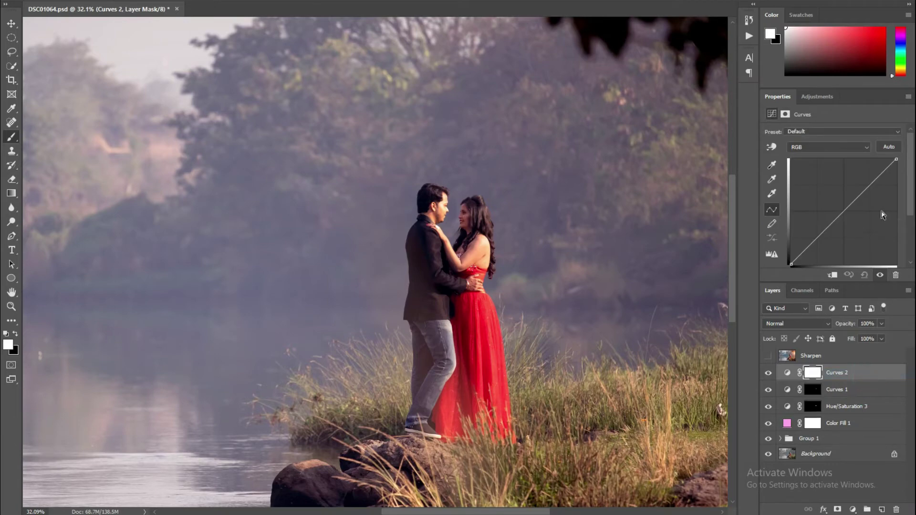
left_click_drag(881, 177, 883, 179)
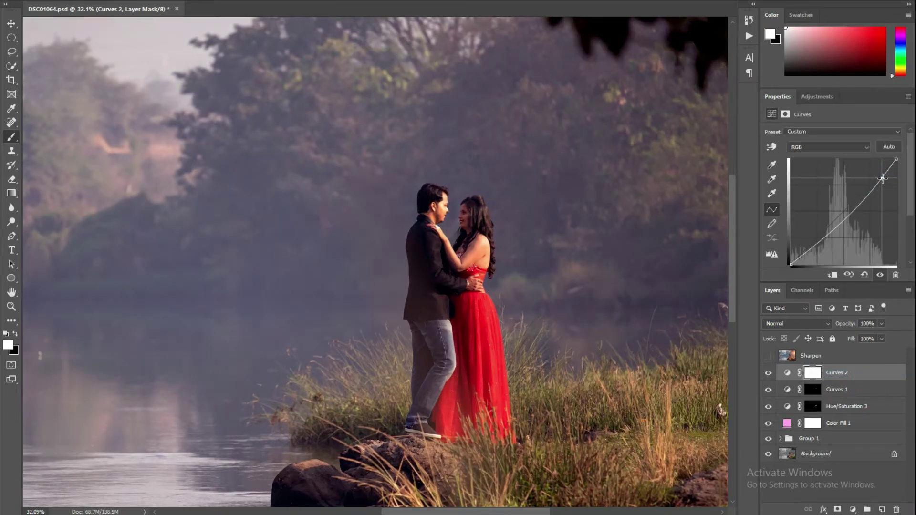
left_click_drag(896, 159, 884, 182)
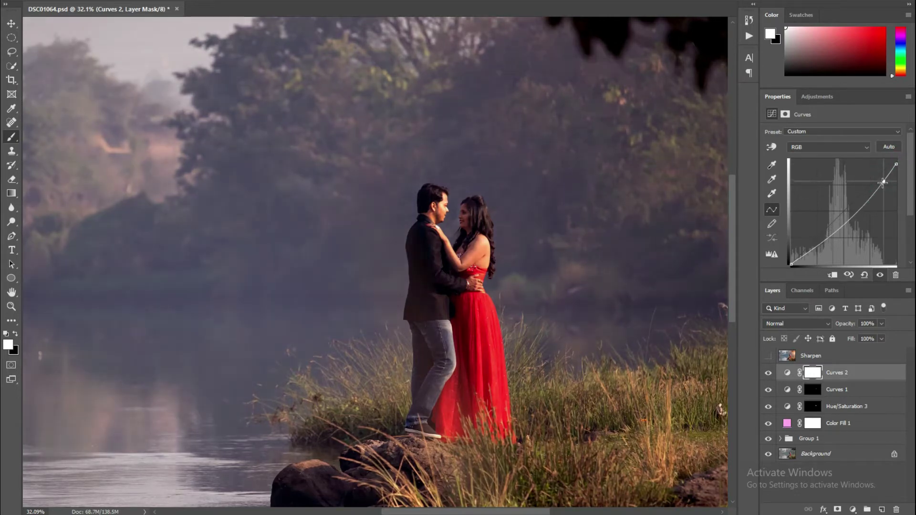
left_click_drag(857, 212, 856, 204)
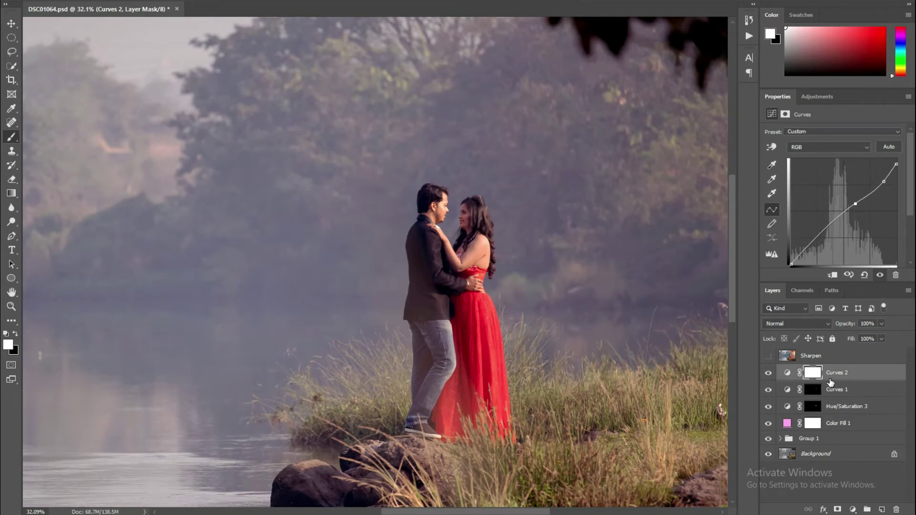
key("ctrl+i")
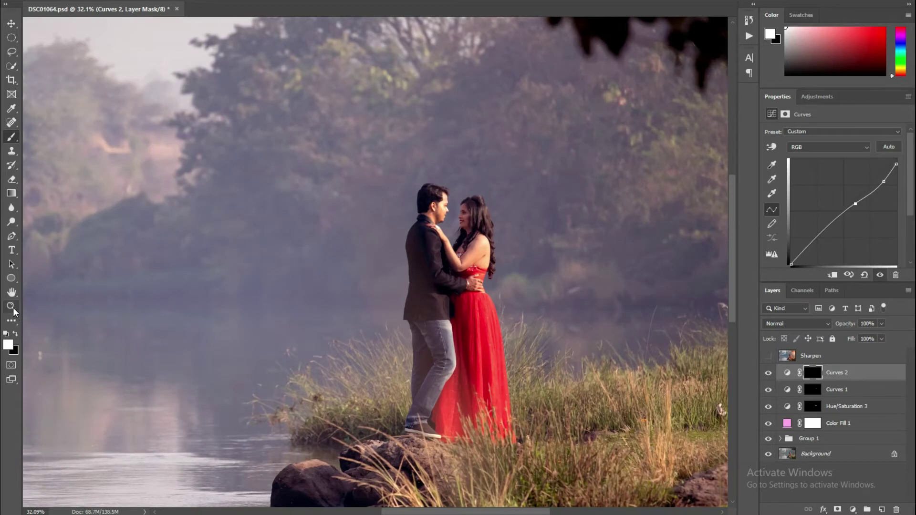
scroll(448, 201, "up", 5)
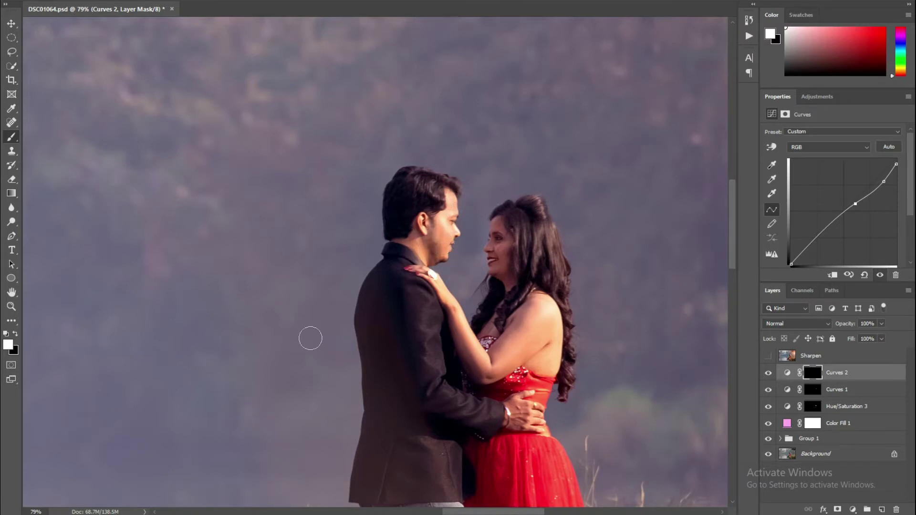
left_click(12, 307)
left_click_drag(518, 270, 430, 270)
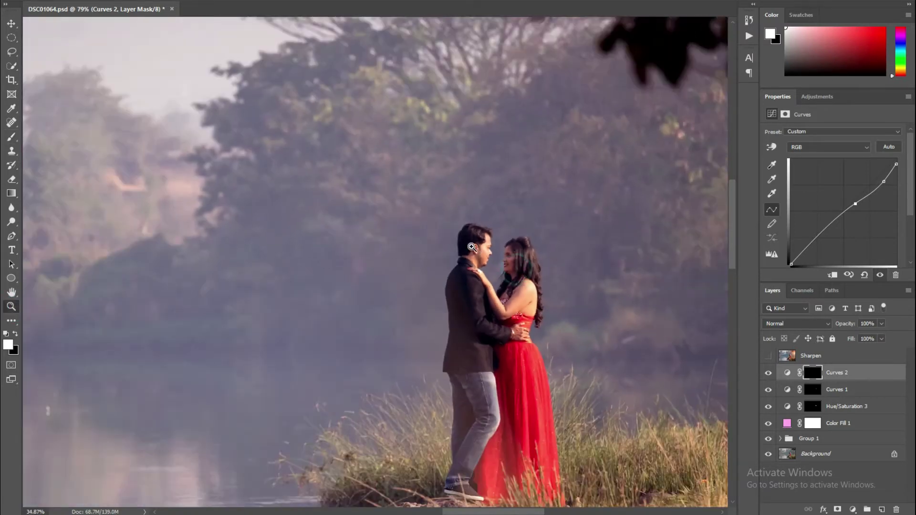
- Toggle Curves 2 and Curves 1 off and on to compare, then view the whole photo
left_click(769, 375)
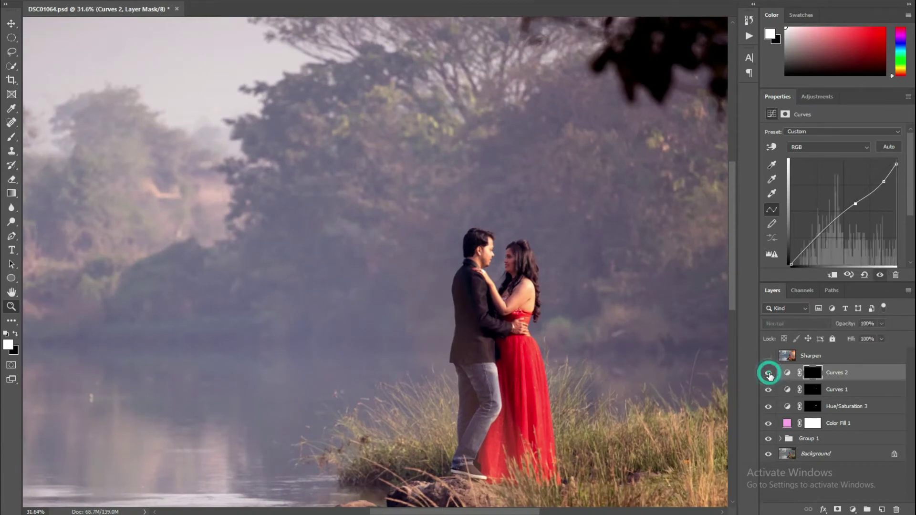
left_click(769, 373)
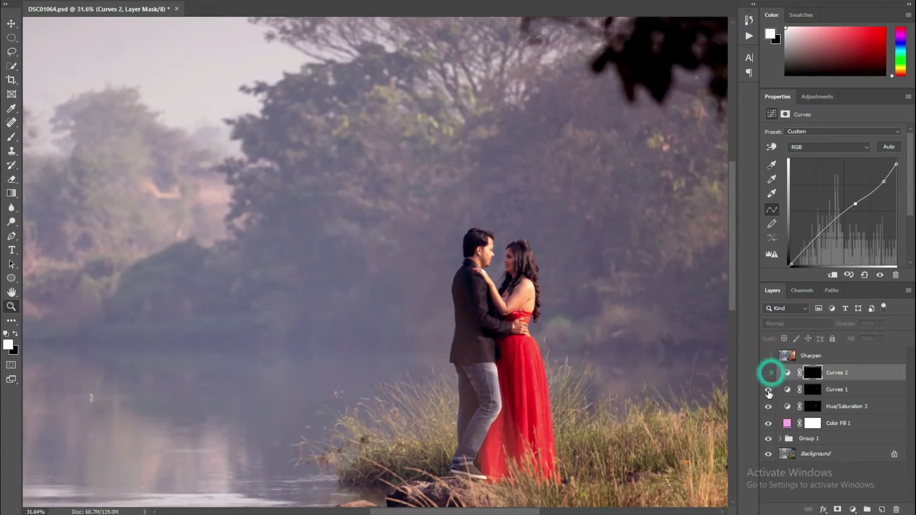
left_click(769, 390)
left_click(769, 391)
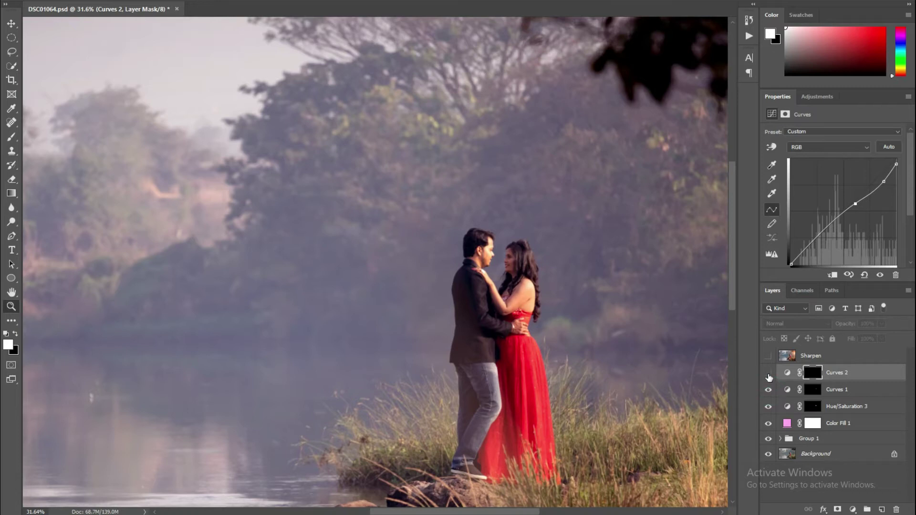
left_click(768, 373)
scroll(549, 282, "down", 2)
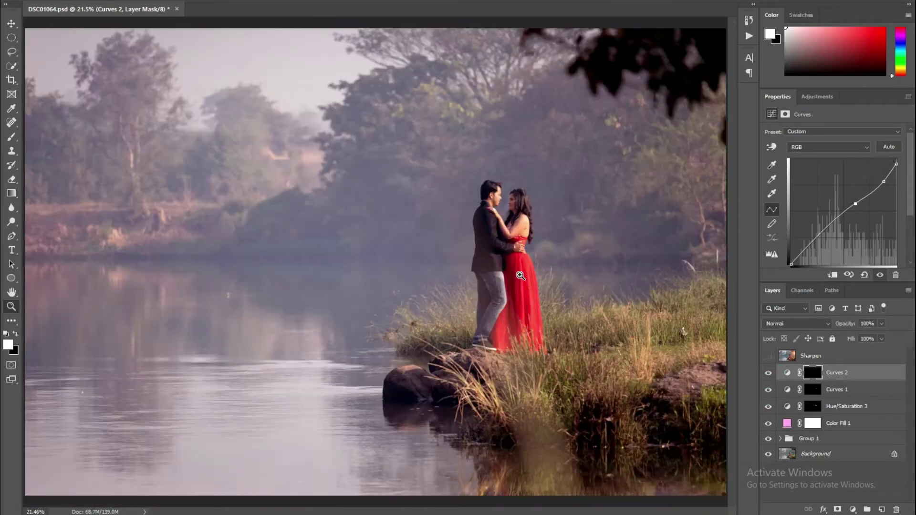
scroll(510, 245, "down", 1)
scroll(510, 246, "down", 1)
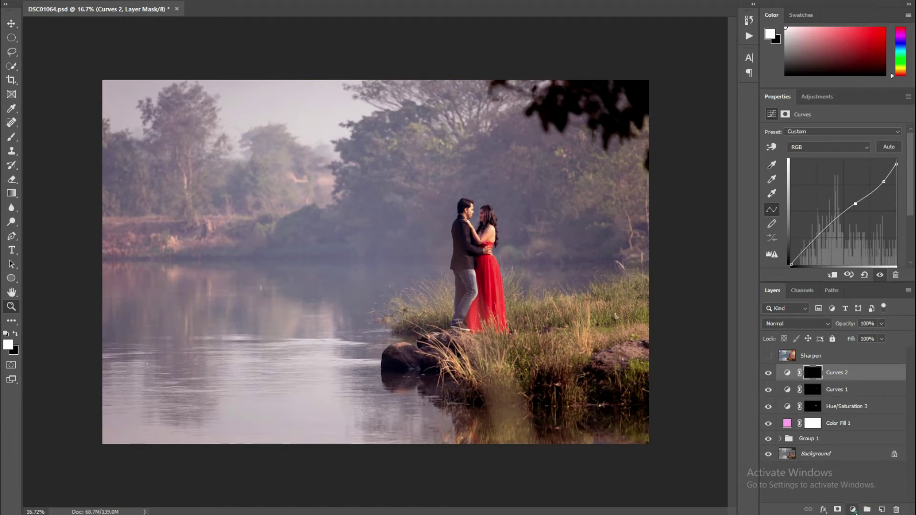
- Add a Hue/Saturation layer and boost the saturation of the Reds
left_click(854, 509)
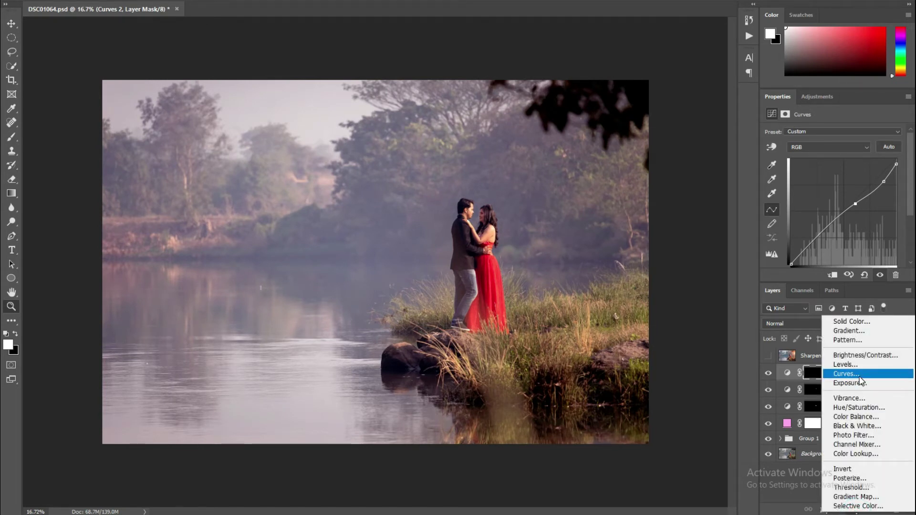
left_click(859, 407)
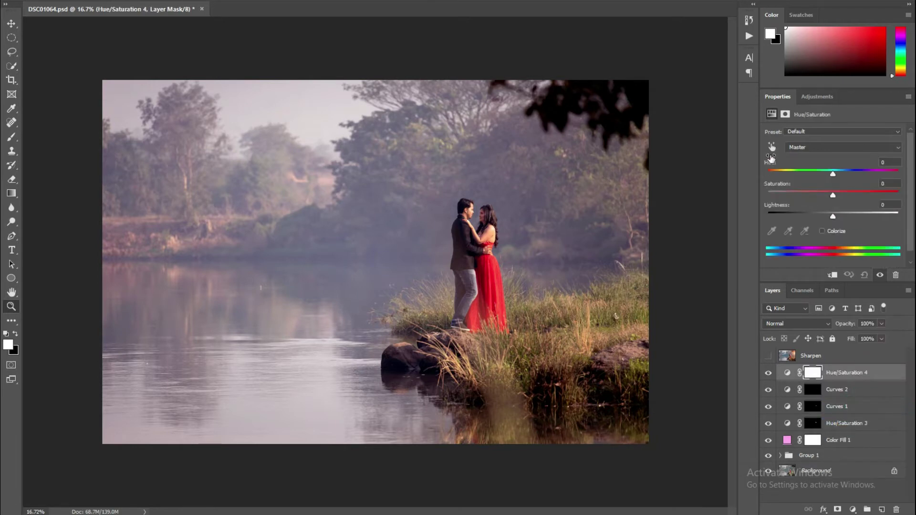
left_click(798, 147)
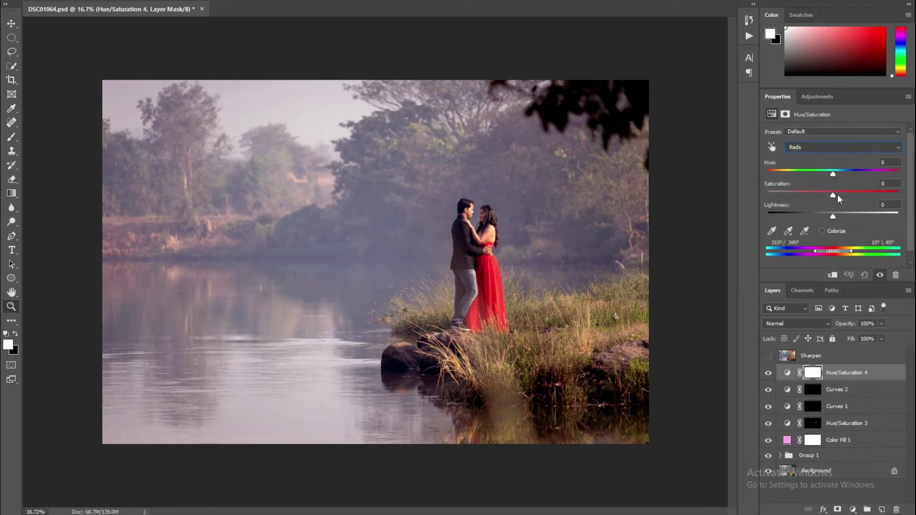
left_click_drag(834, 192, 838, 194)
mouse_move(835, 216)
left_mouse_down()
mouse_move(843, 216)
mouse_move(821, 217)
mouse_move(833, 218)
left_mouse_up()
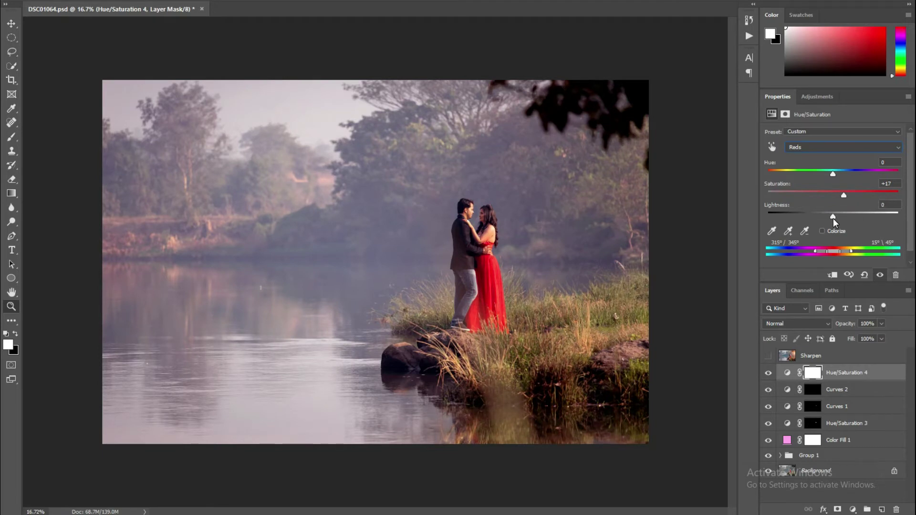
- Raise Blues saturation to +17 and Cyans to +10, then compare with the layer toggled
left_click(802, 145)
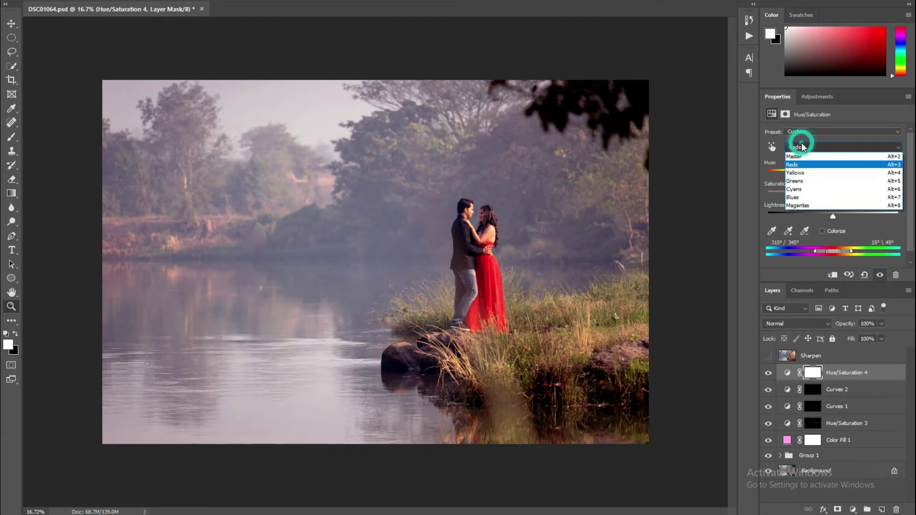
left_click(802, 198)
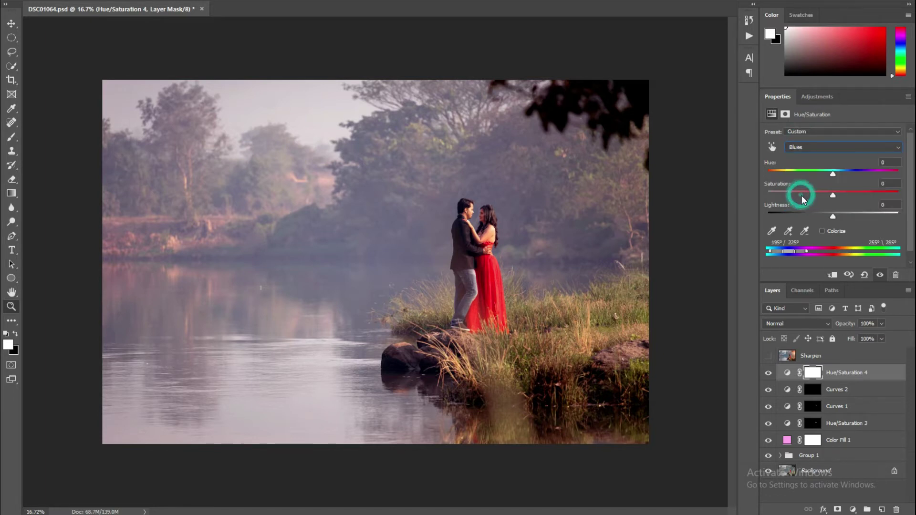
left_click_drag(833, 193, 844, 195)
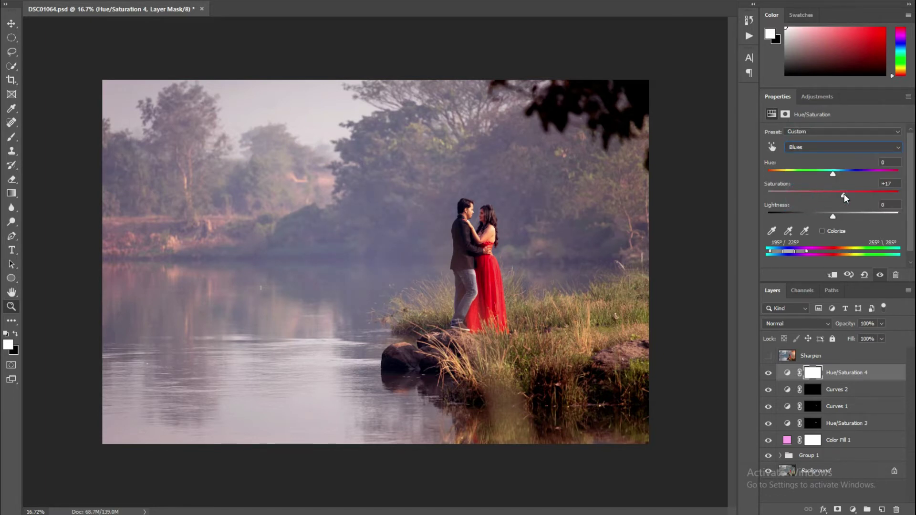
left_click(804, 148)
left_click(800, 191)
left_click_drag(834, 195, 846, 195)
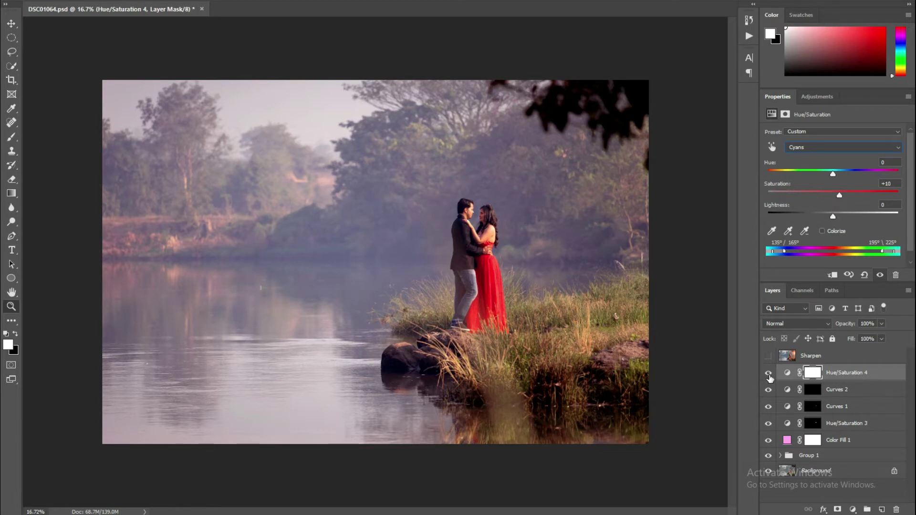
left_click(768, 373)
mouse_move(487, 213)
left_mouse_down()
mouse_move(536, 272)
mouse_move(494, 239)
left_mouse_up()
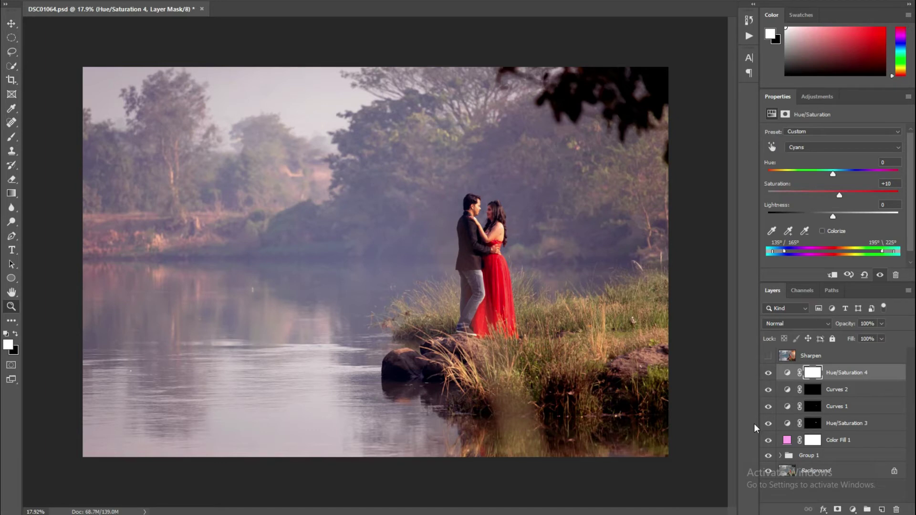
- Create a new empty layer and set the brush colour to orange d39258
left_click(882, 510)
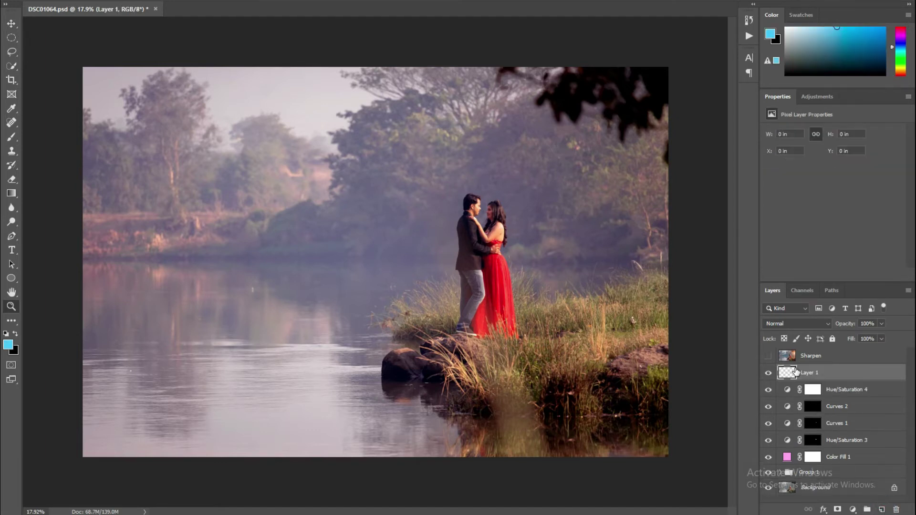
left_click(11, 137)
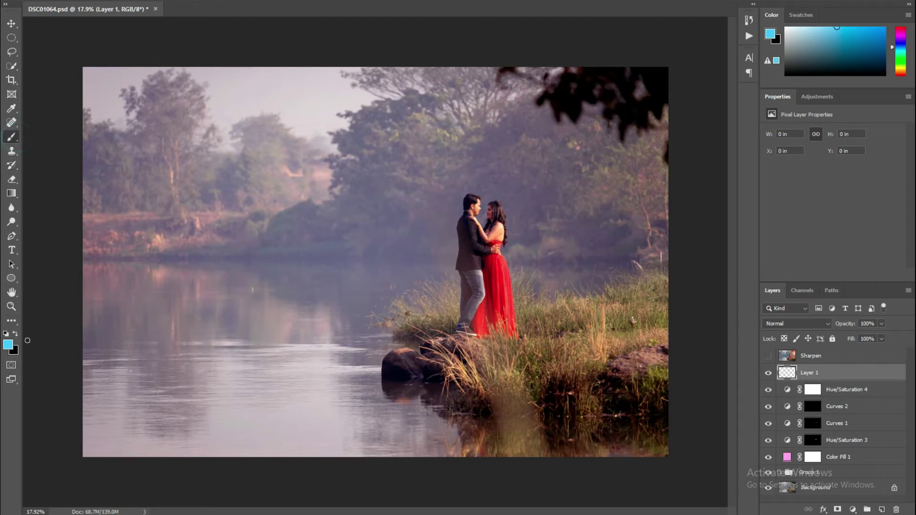
left_click(8, 344)
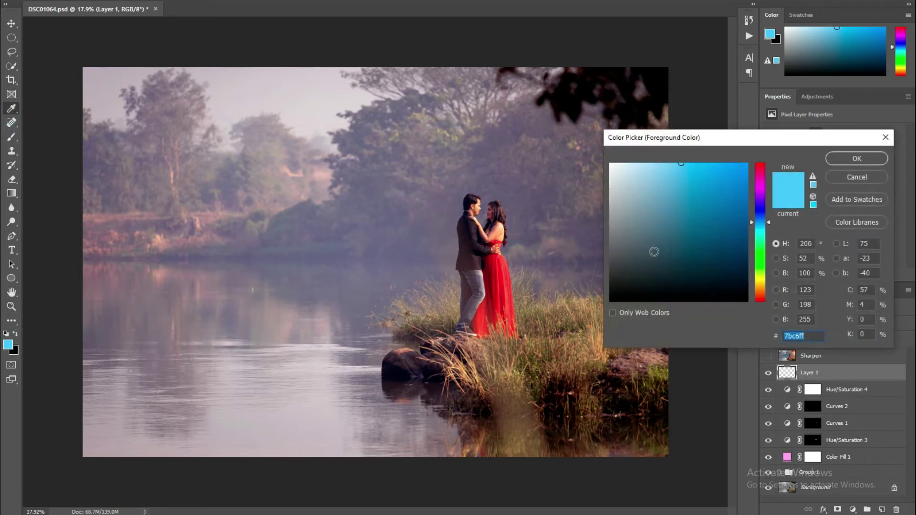
left_click(759, 292)
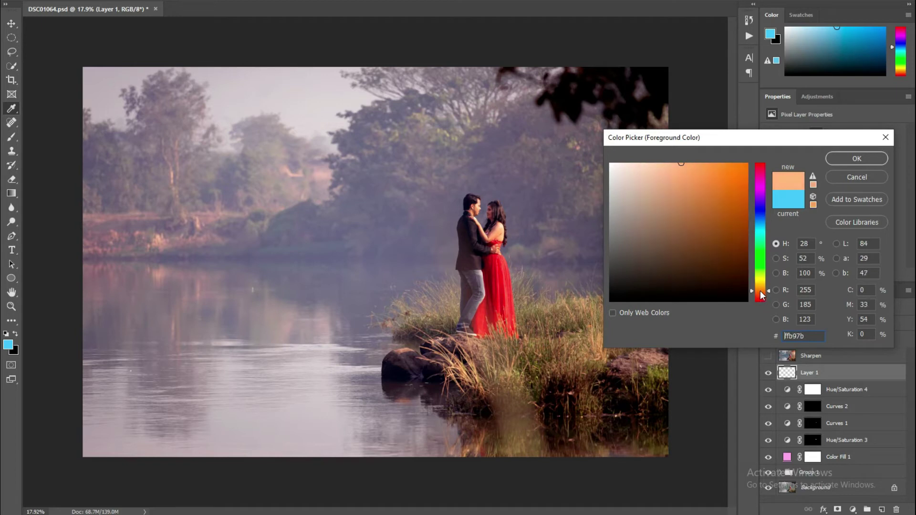
left_click(696, 196)
left_click_drag(697, 196, 691, 187)
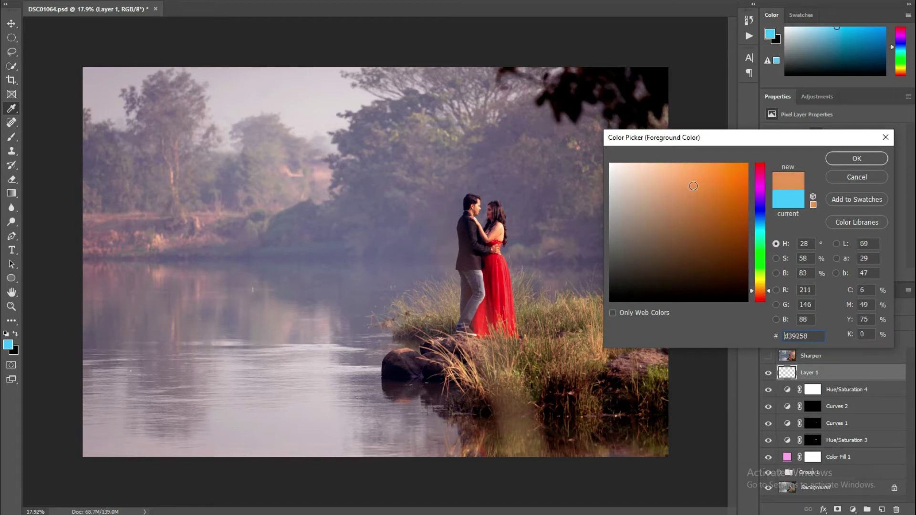
left_click(852, 159)
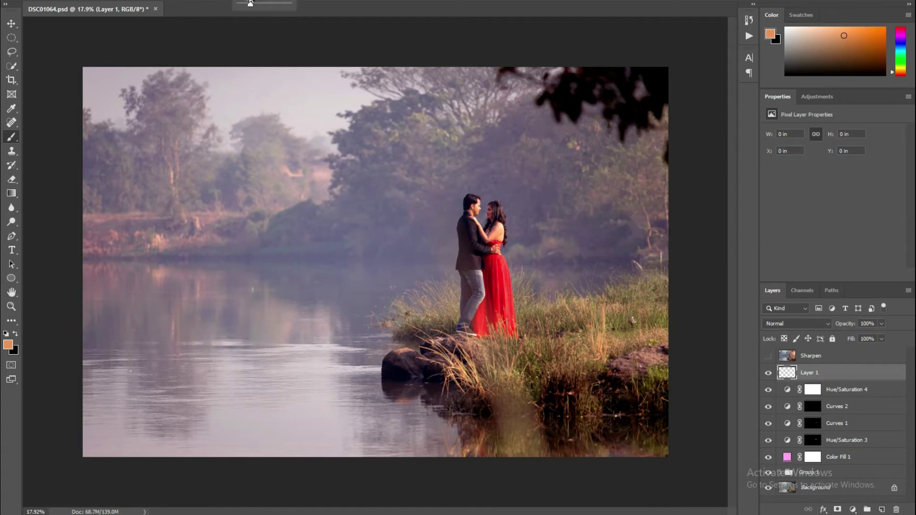
- Paint a soft orange glow over the trees right of the couple, then shrink the brush
left_click_drag(251, 4, 289, 3)
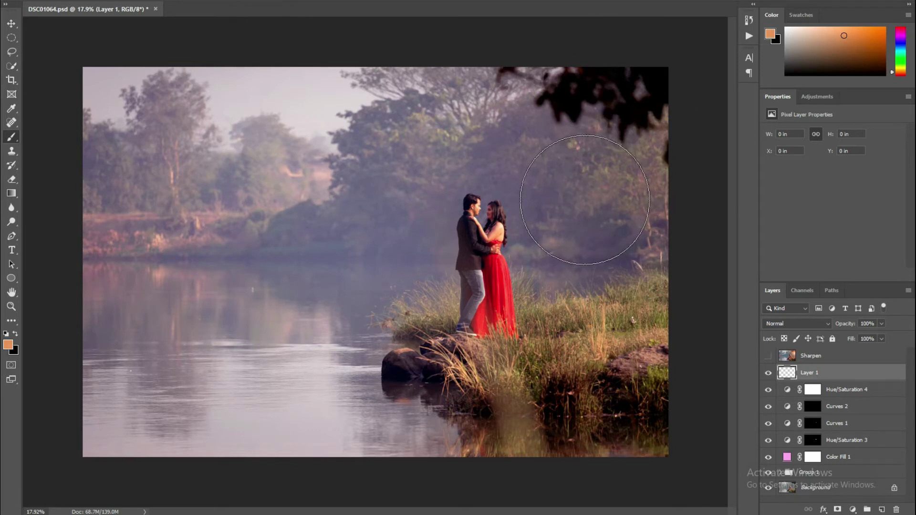
left_click(585, 200)
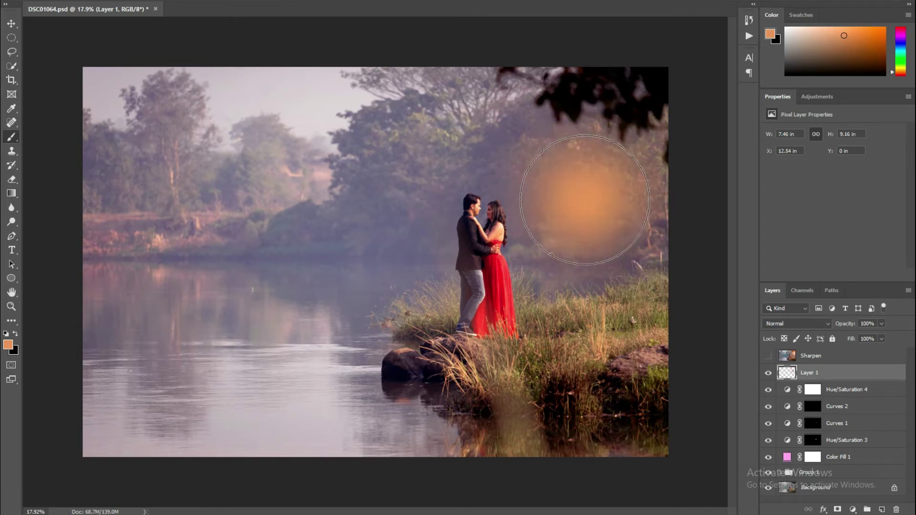
key("bracketleft")
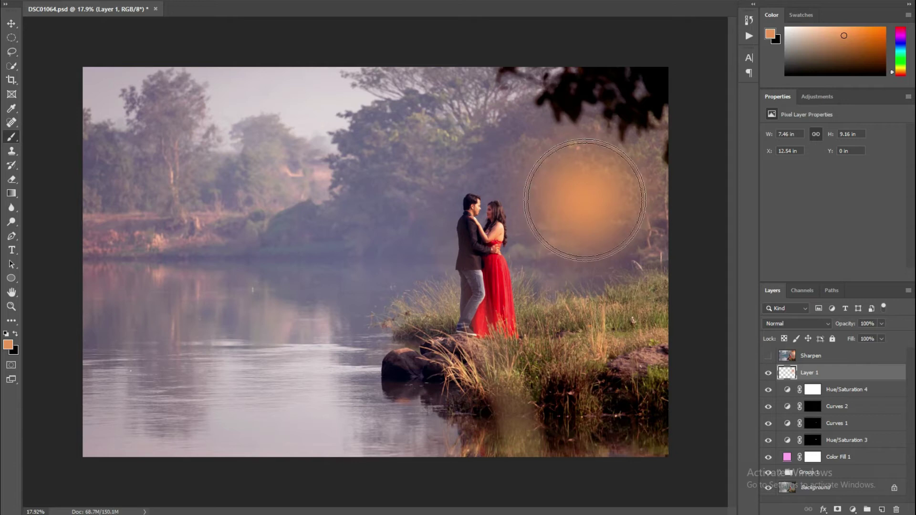
key("bracketleft")
key("bracketleft")
key("bracketleft")
- Pick a light yellow-orange paint colour and dab it repeatedly into the glow beside the couple
left_click(8, 345)
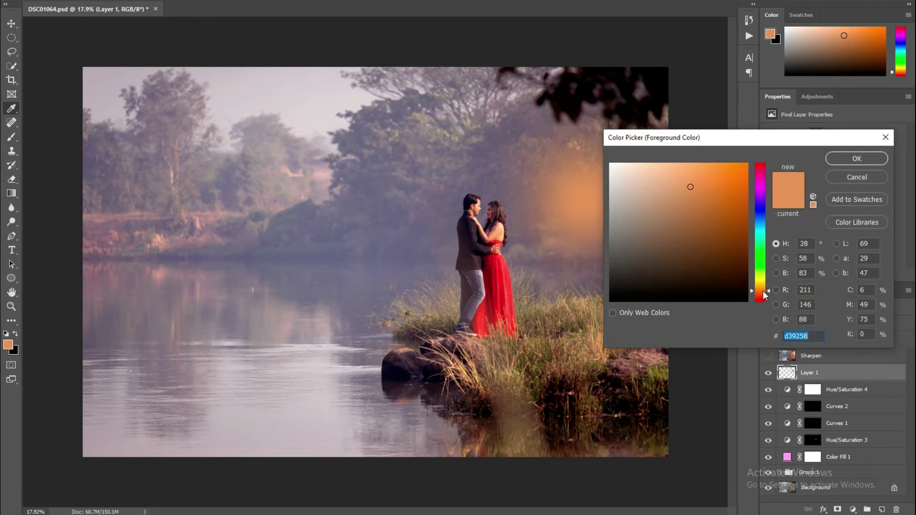
left_click_drag(763, 290, 760, 287)
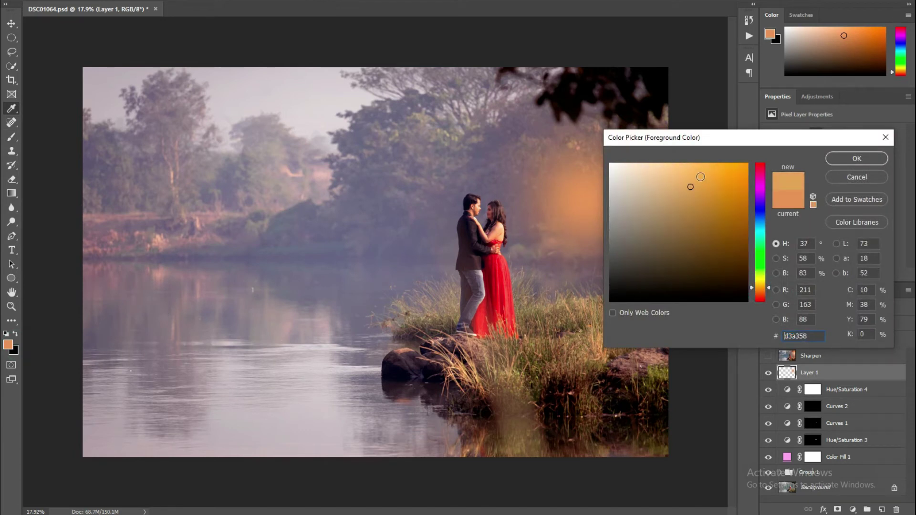
left_click_drag(701, 177, 686, 171)
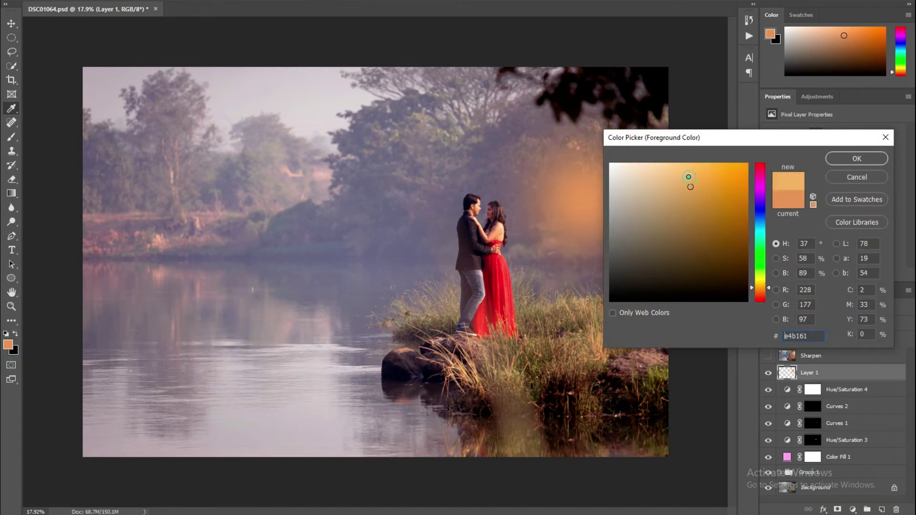
left_click(845, 162)
left_click(575, 186)
left_click(589, 207)
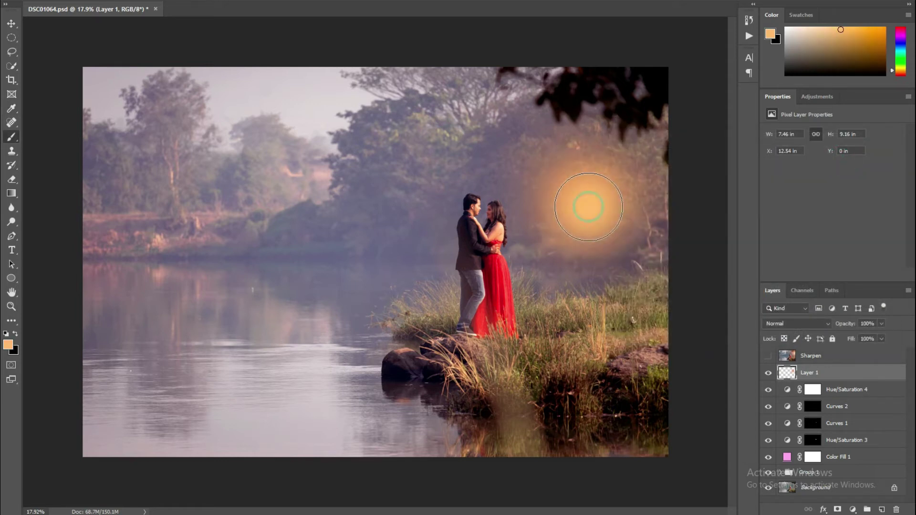
left_click(586, 204)
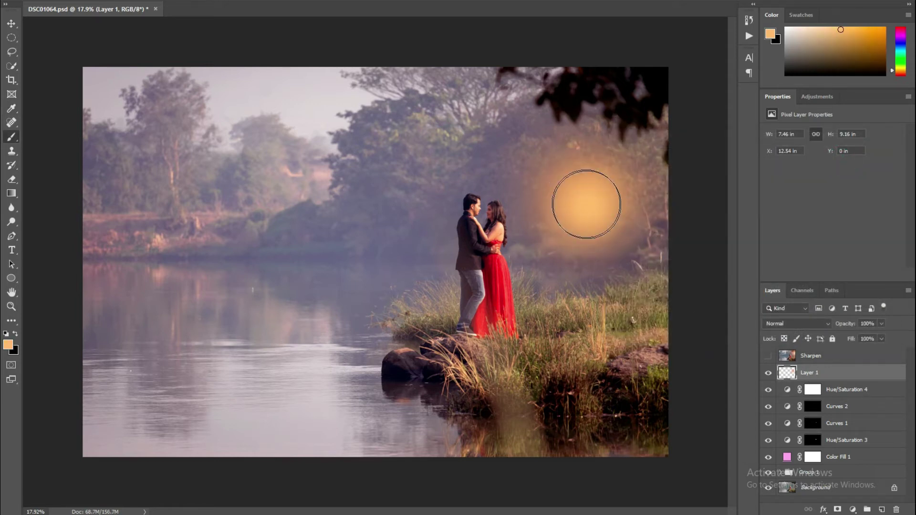
- With a smaller brush, dab a pale-yellow ffe899 sun spot at the glow's centre
key("bracketleft")
key("bracketleft")
key("bracketleft")
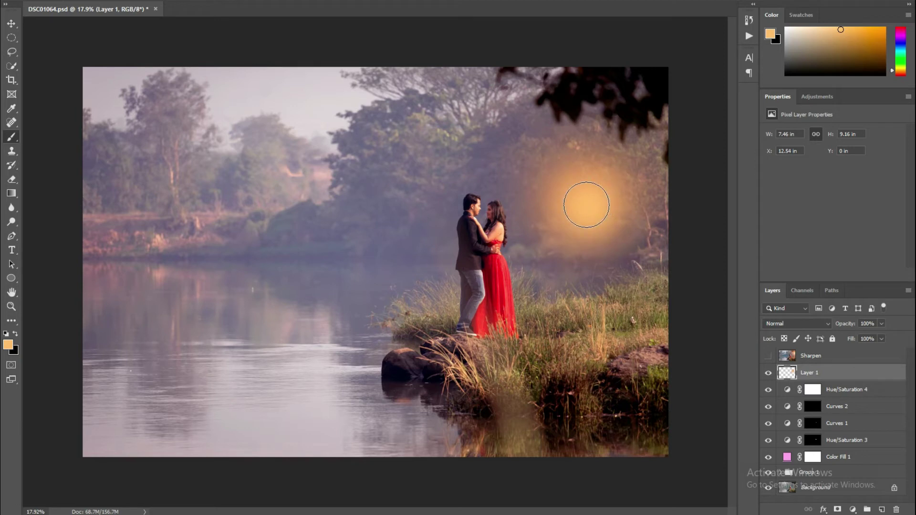
key("bracketleft")
left_click(7, 345)
left_click_drag(765, 292, 764, 284)
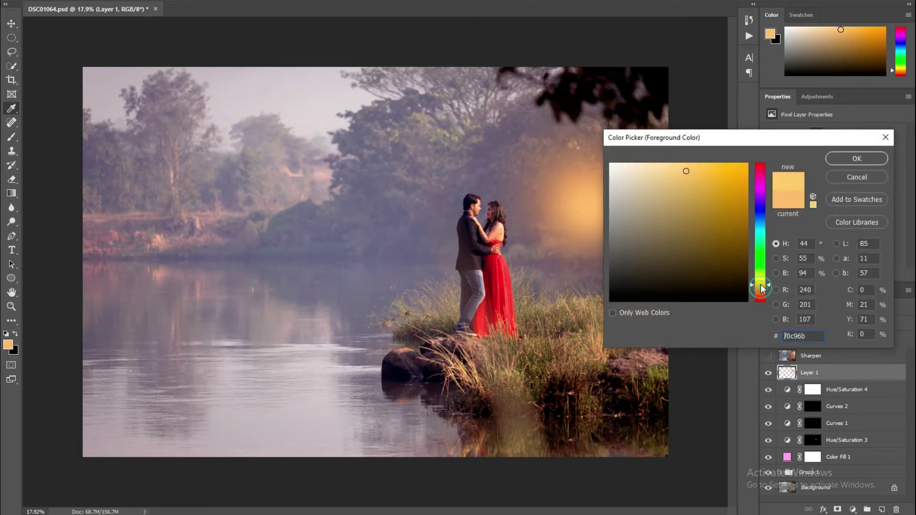
left_click_drag(686, 171, 667, 152)
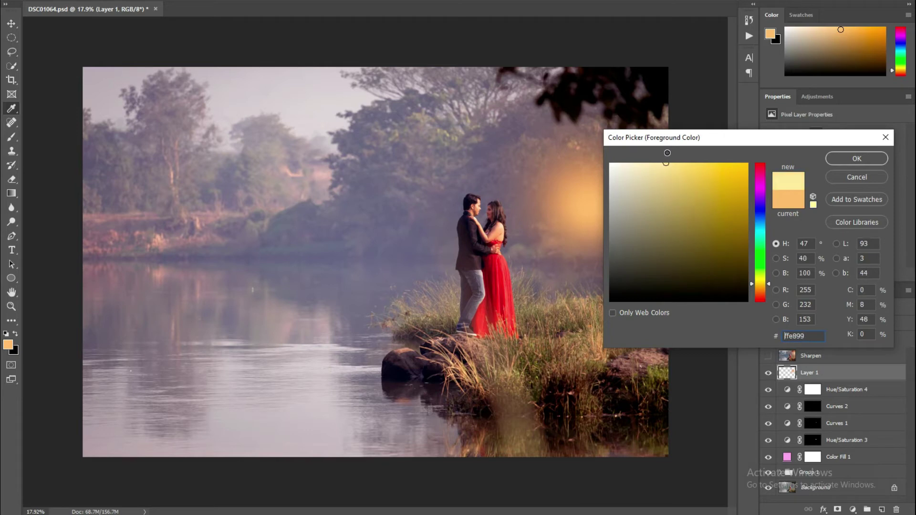
left_click(857, 159)
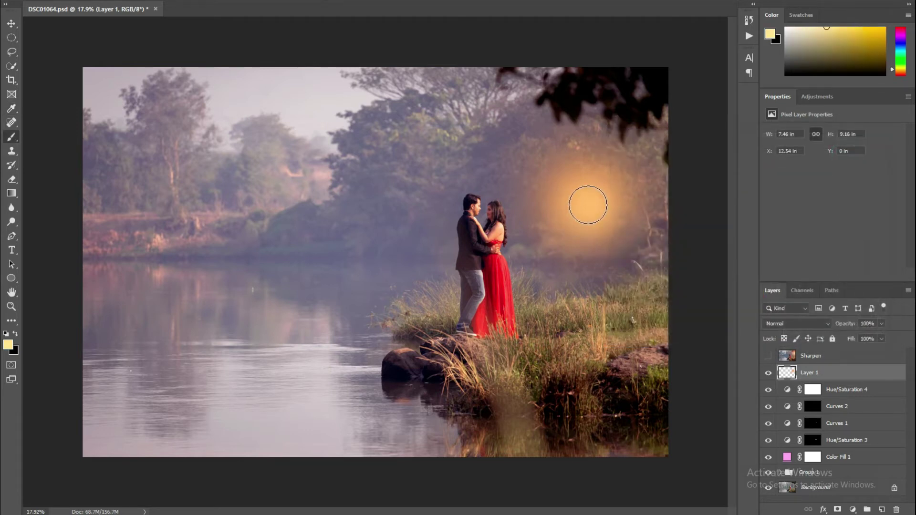
left_click(589, 205)
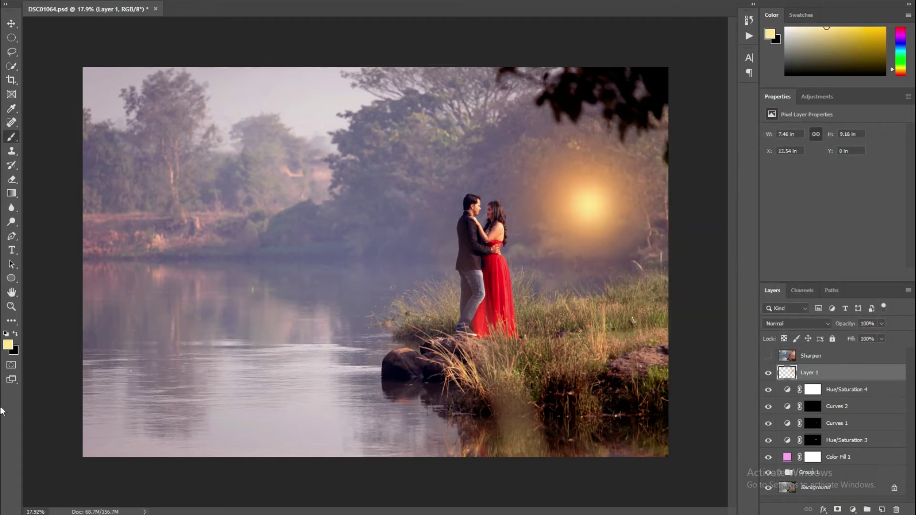
left_click(820, 326)
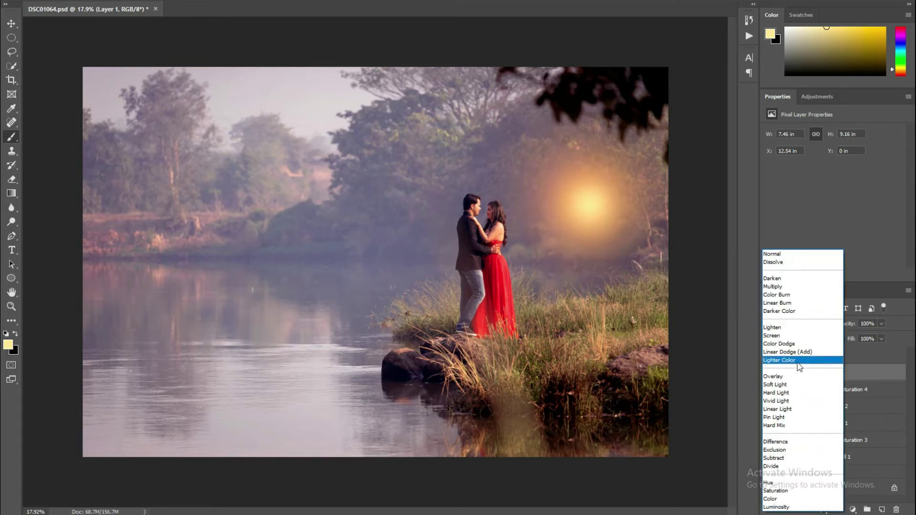
- Blend Layer 1 in Screen mode, then enlarge the glow and move it toward the top-right corner
left_click(779, 336)
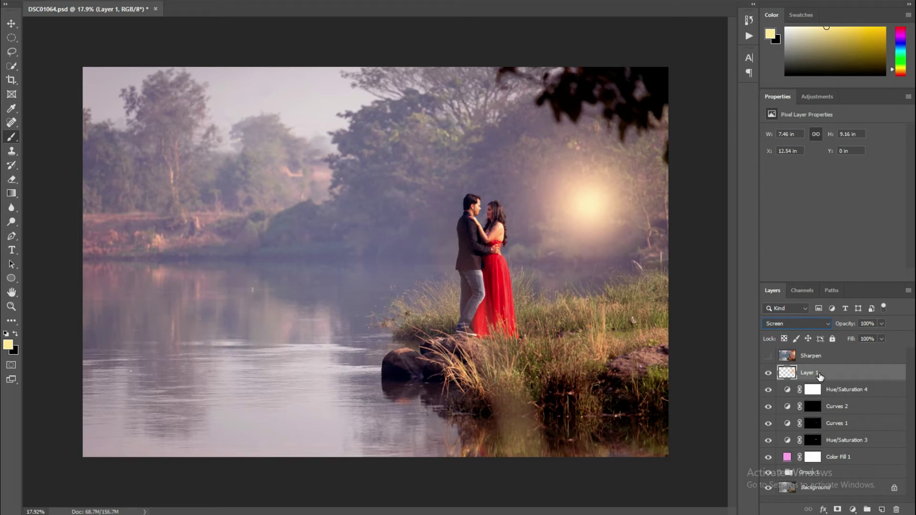
key("ctrl+t")
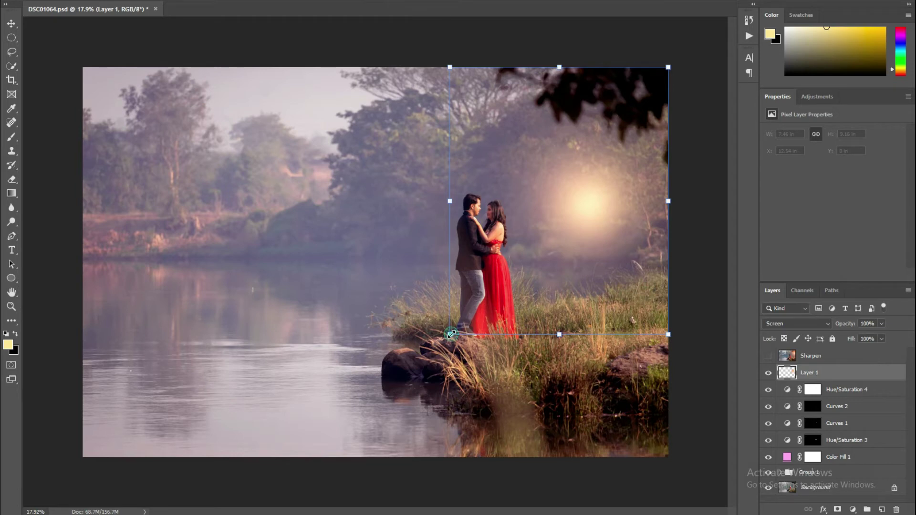
left_click_drag(451, 335, 284, 465)
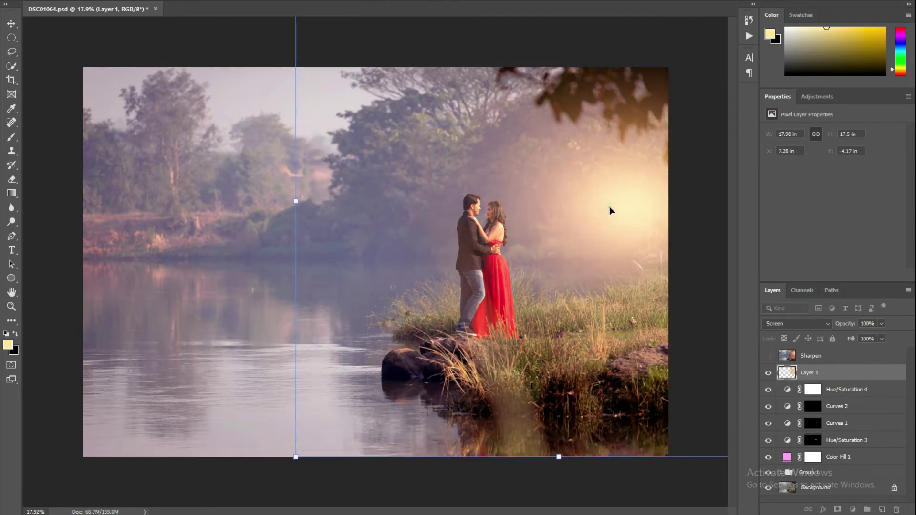
mouse_move(609, 207)
left_mouse_down()
mouse_move(648, 123)
mouse_move(652, 167)
left_mouse_up()
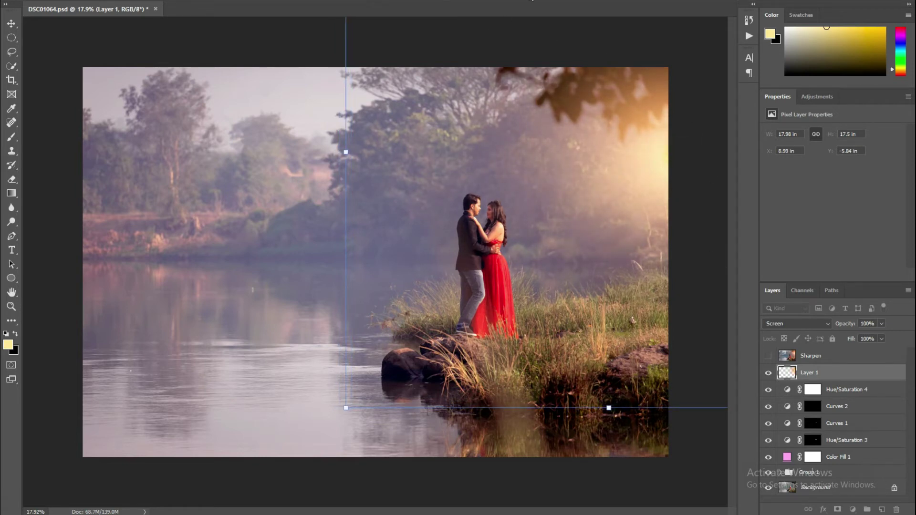
key("Return")
key("b")
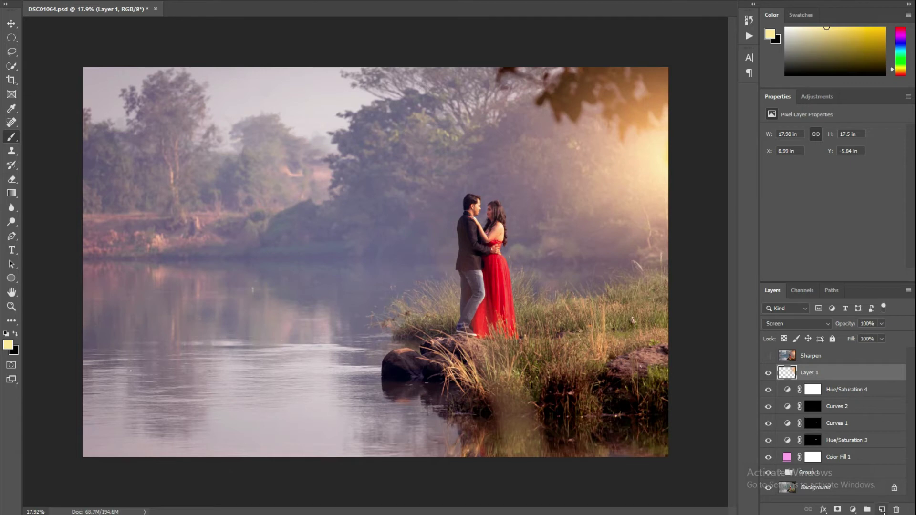
- Add Layer 2 and set the foreground colour to peach-orange f6b37d
left_click(882, 510)
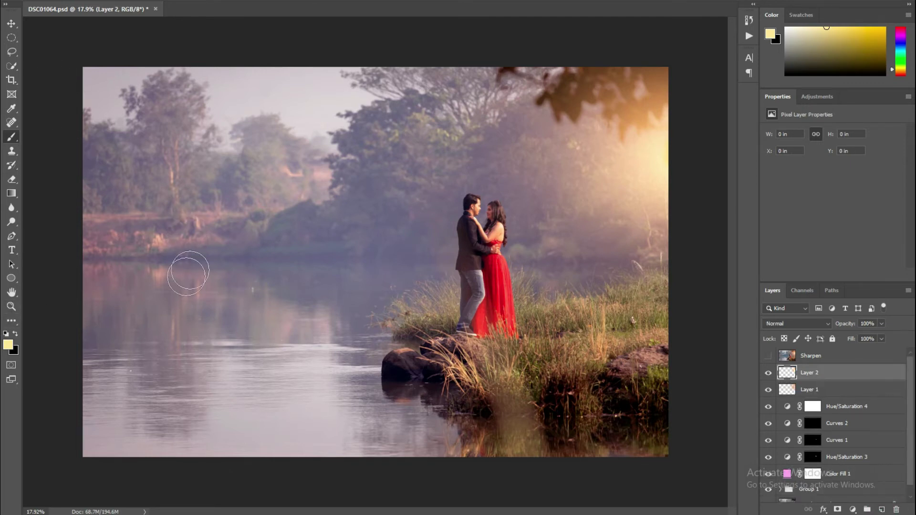
left_click(10, 344)
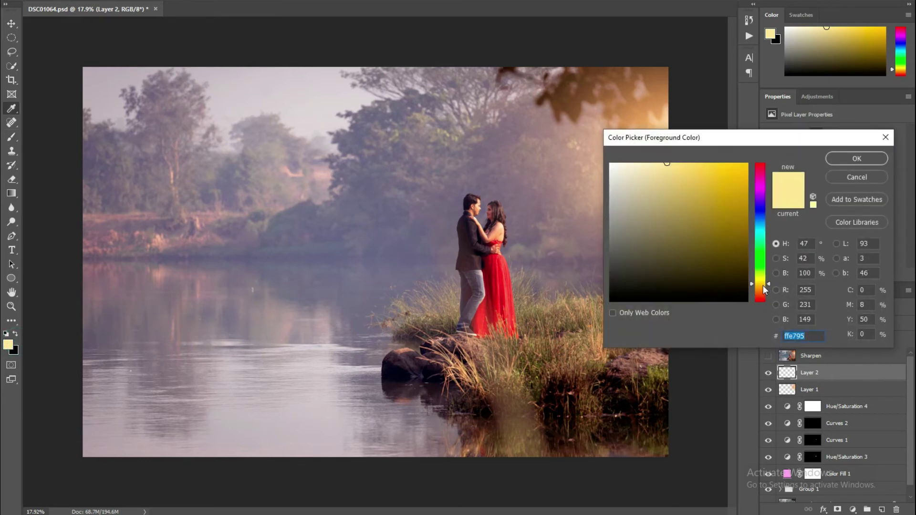
left_click_drag(763, 286, 763, 288)
left_click_drag(685, 188, 690, 166)
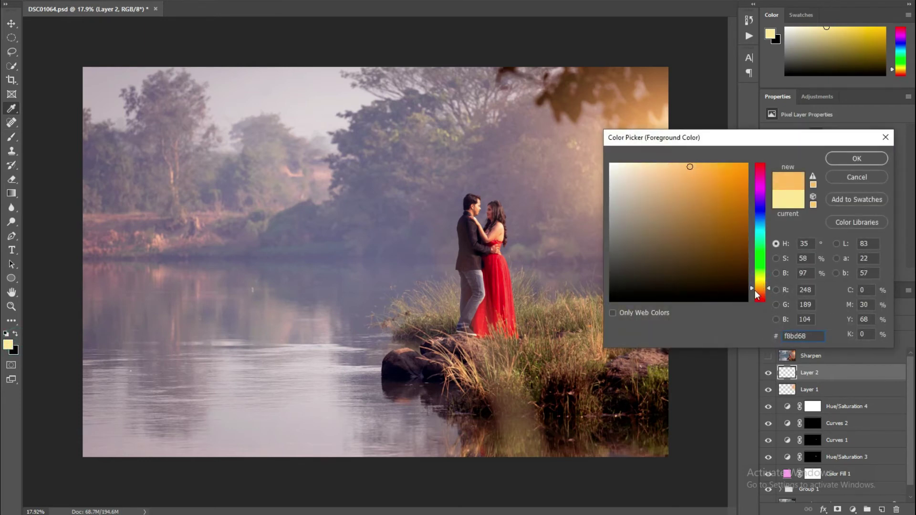
left_click_drag(755, 290, 760, 291)
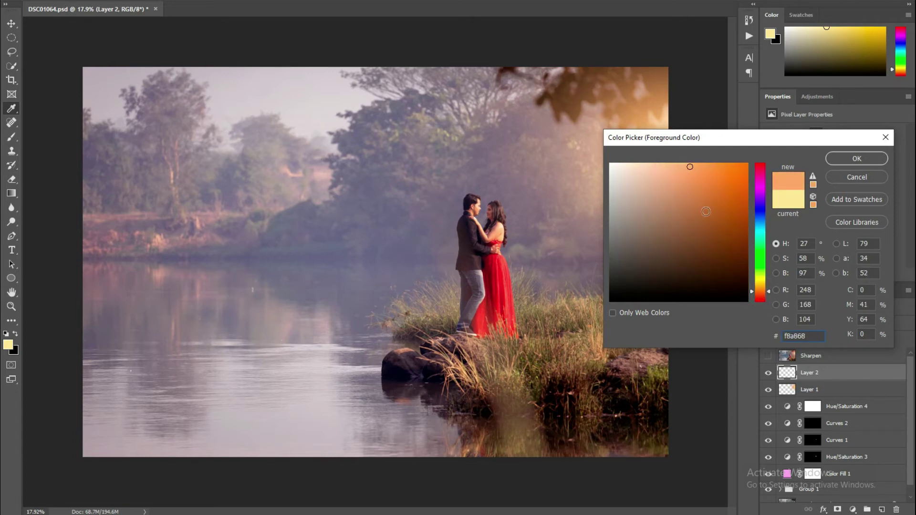
left_click_drag(691, 184, 678, 168)
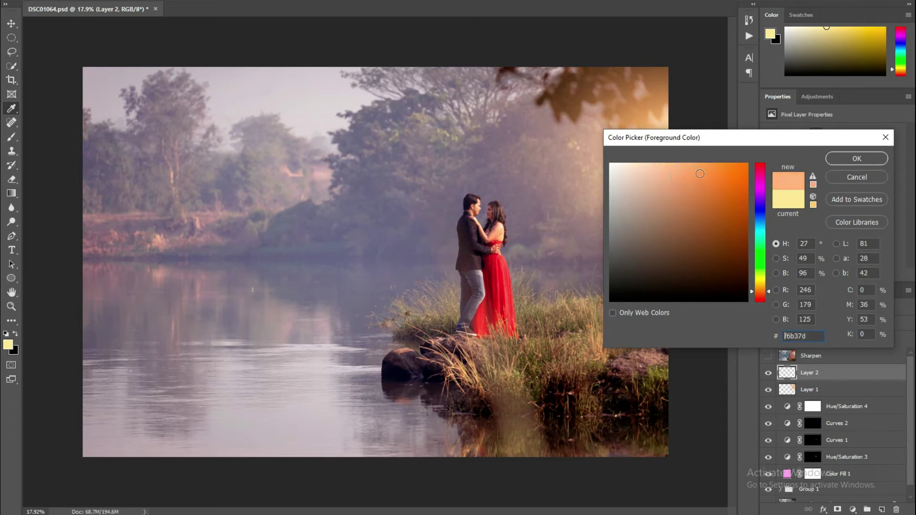
left_click(856, 158)
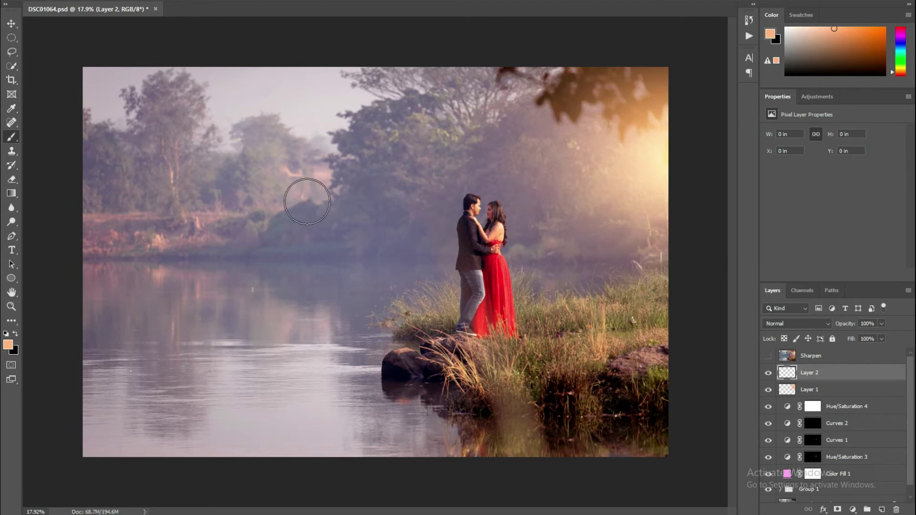
- With a much larger brush, paint orange across the couple and the photo's right side
key("bracketright")
key("bracketright")
key("bracketright")
key("bracketright")
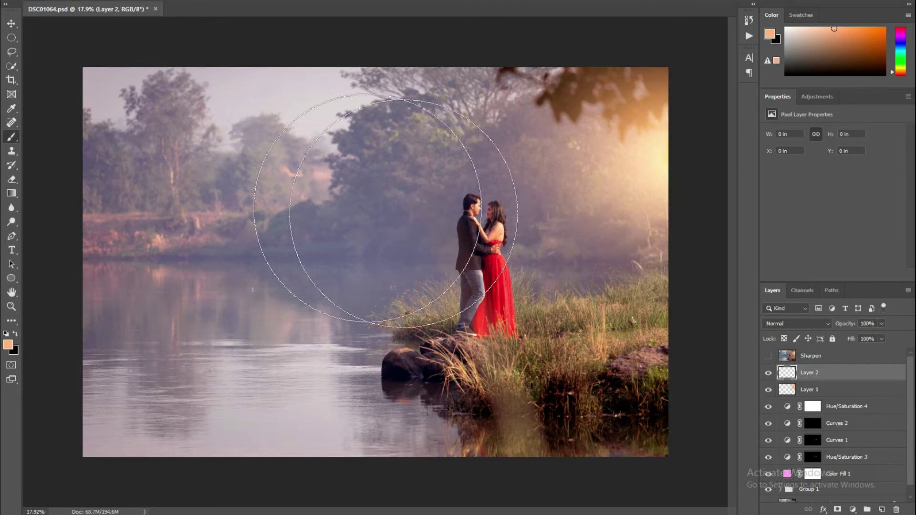
key("bracketright")
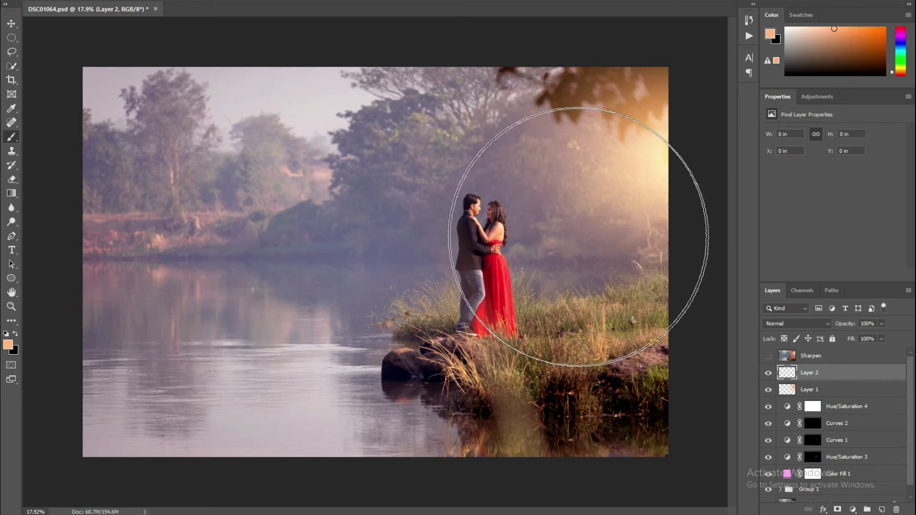
left_click_drag(433, 434, 595, 423)
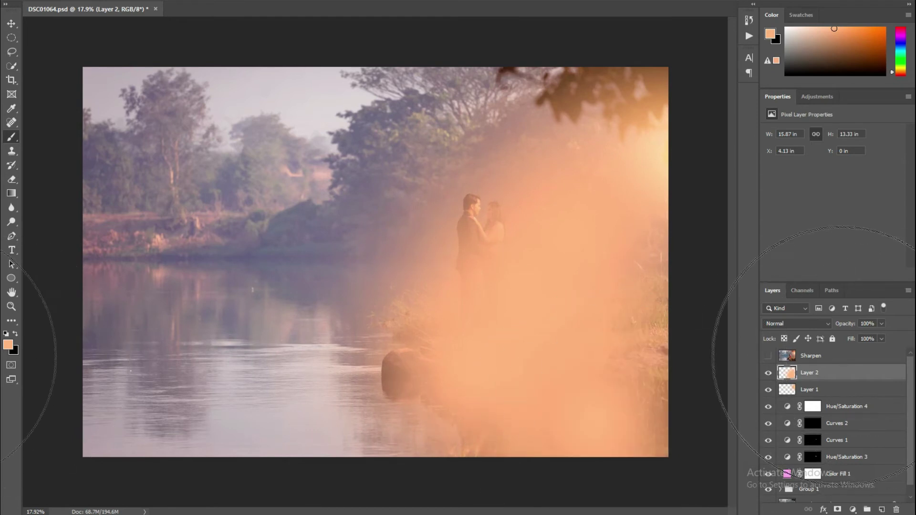
- Set Layer 2 to Soft Light at 20% opacity, hiding and showing it to compare
left_click(827, 323)
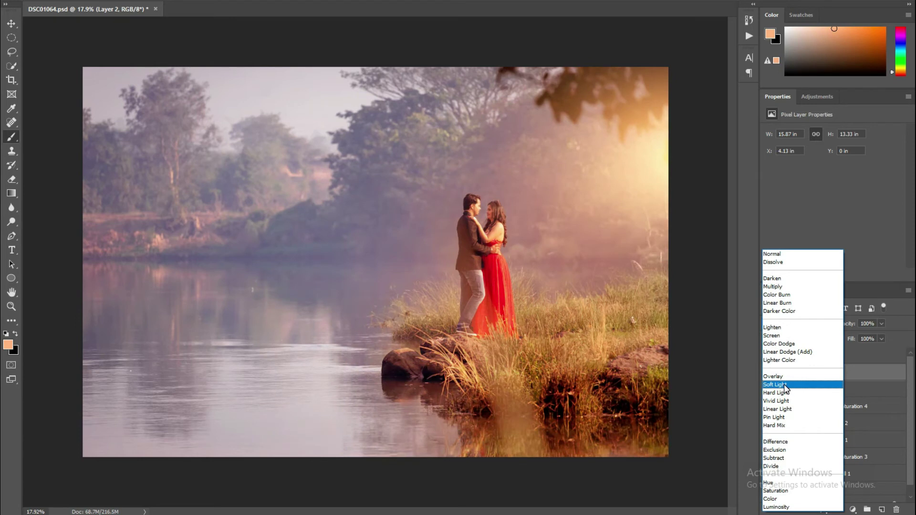
left_click(785, 385)
left_click(882, 324)
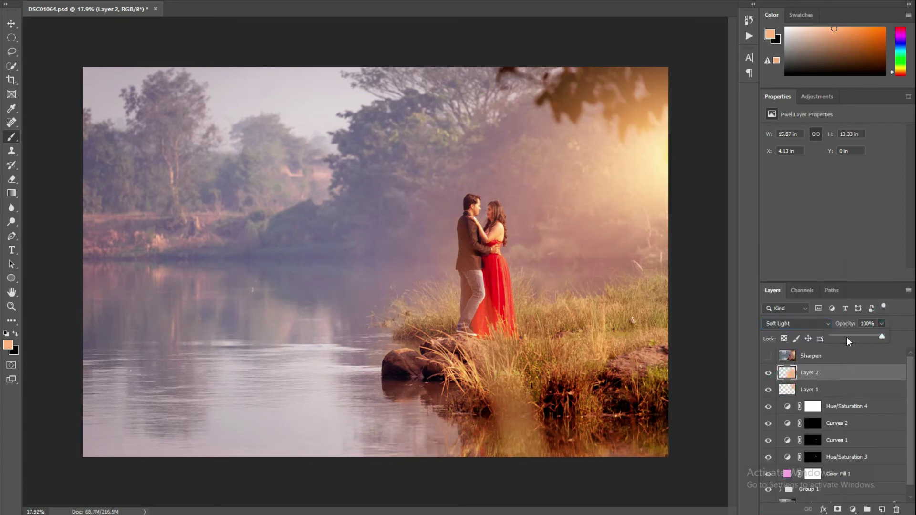
left_click_drag(847, 337, 843, 337)
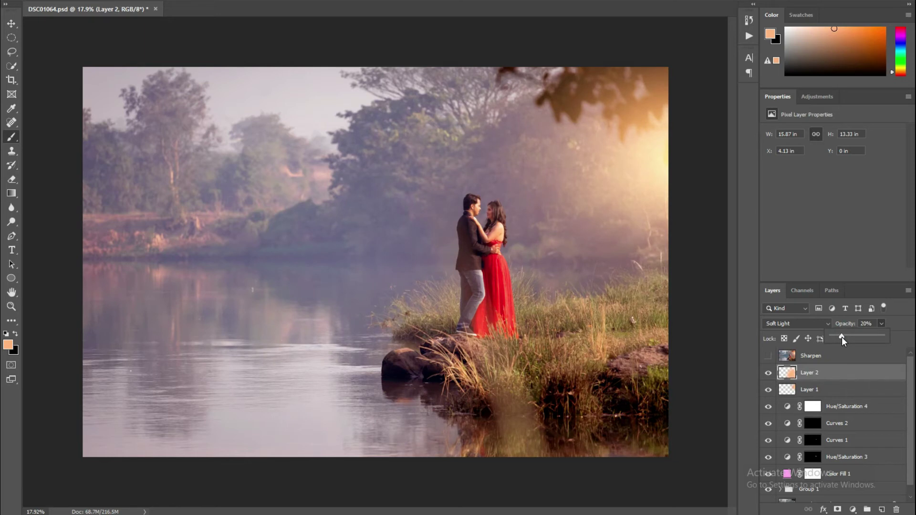
left_click(768, 372)
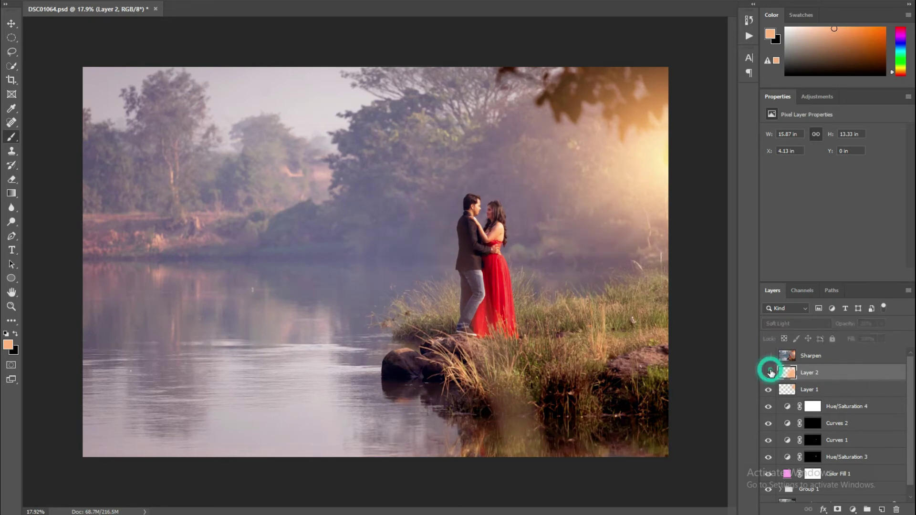
left_click(769, 373)
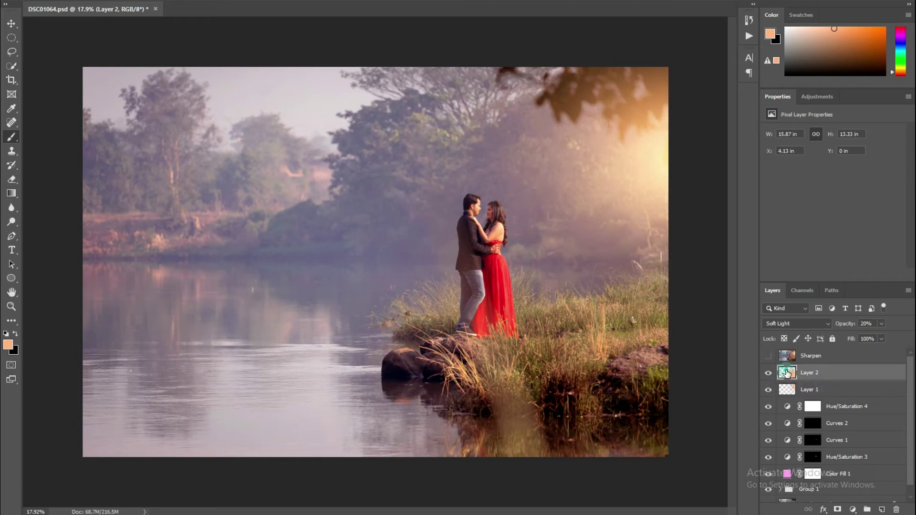
- Set the foreground colour to a soft light sky blue
left_click(7, 344)
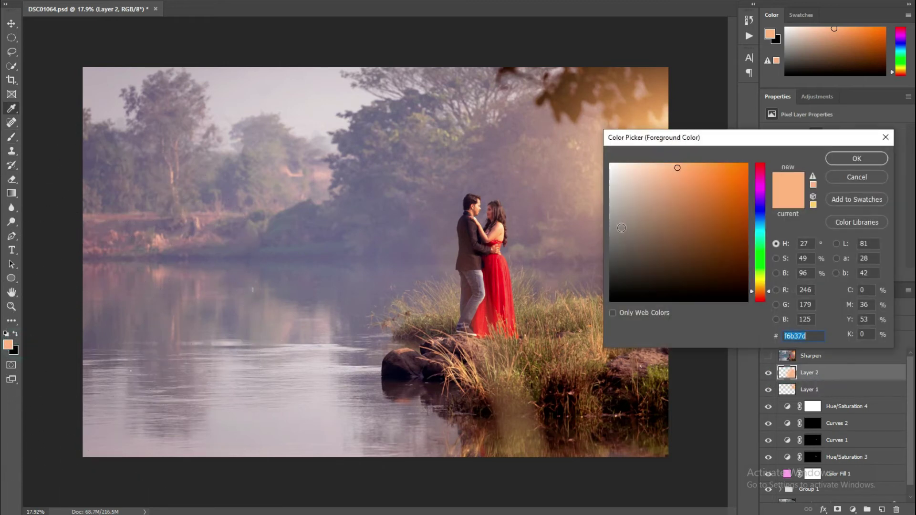
left_click(761, 219)
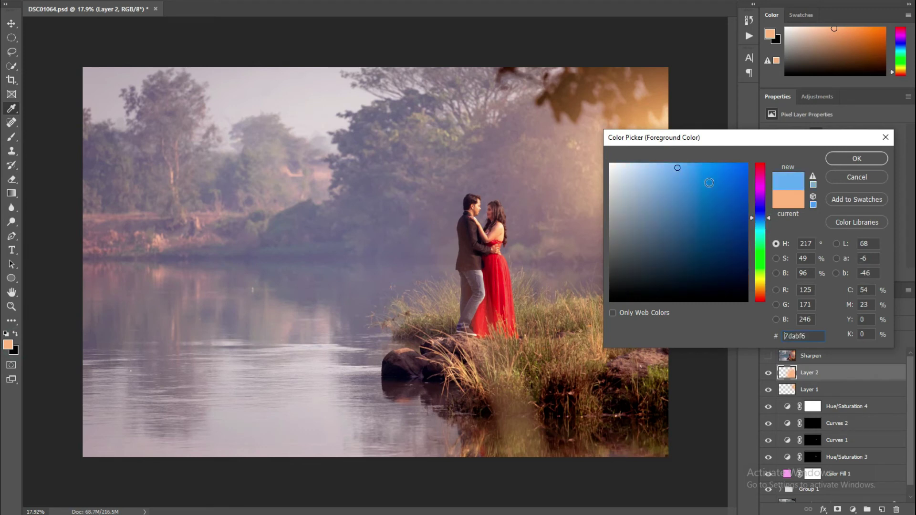
left_click_drag(680, 172, 674, 164)
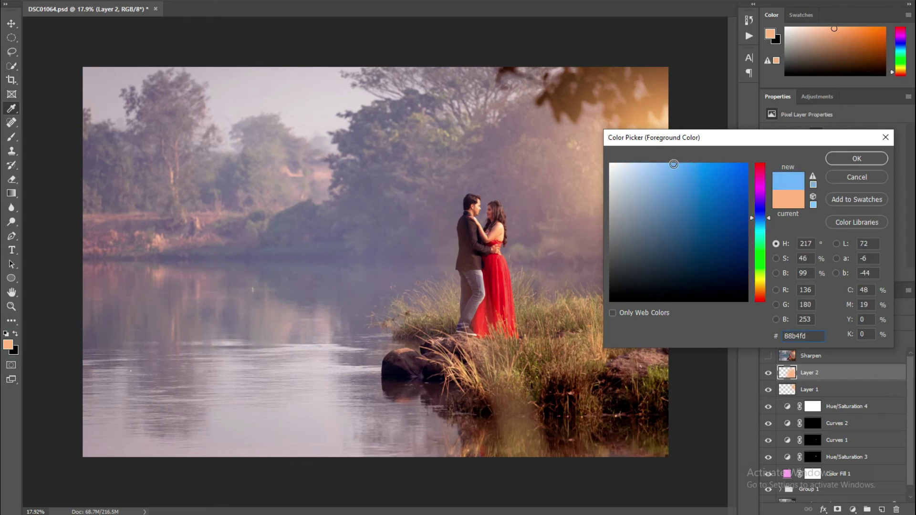
left_click(855, 159)
- With a much larger brush, paint blue across Layer 2 and adjust its opacity
key("b")
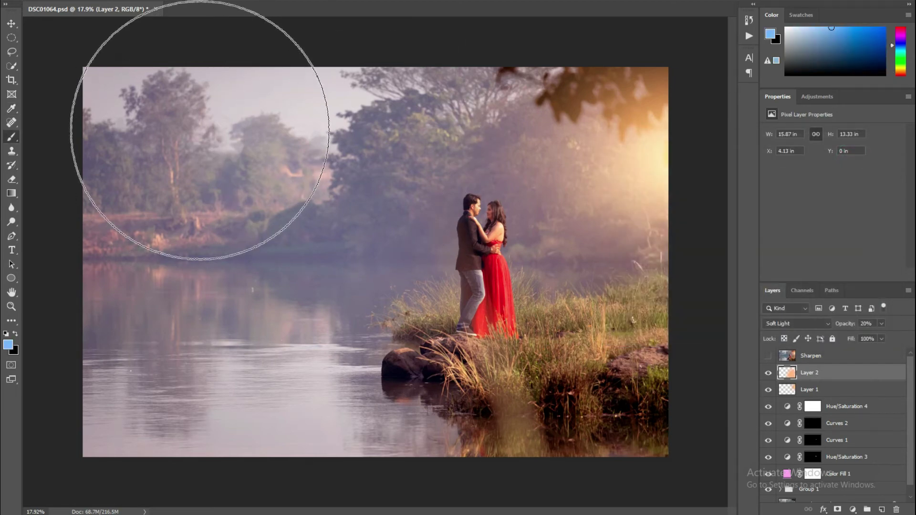
key("bracketright")
key("bracketright")
key("bracketright")
key("bracketright")
key("bracketright")
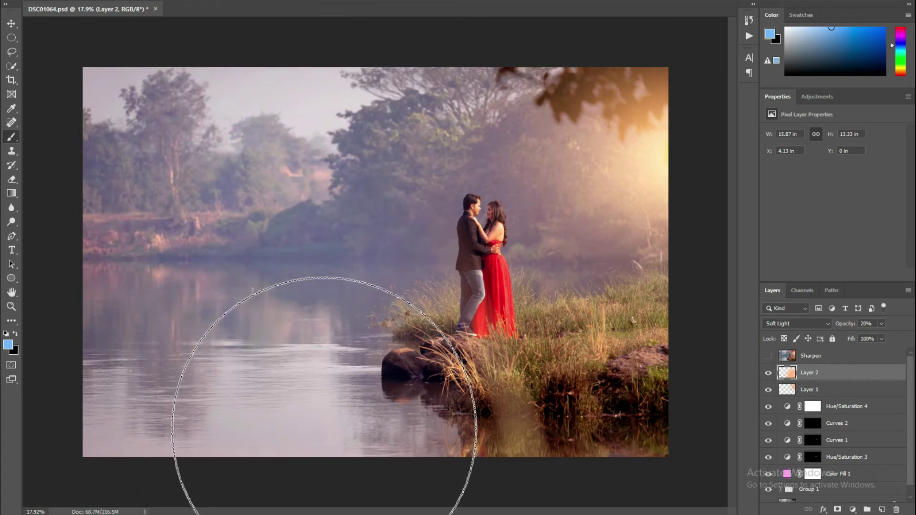
left_click(325, 430)
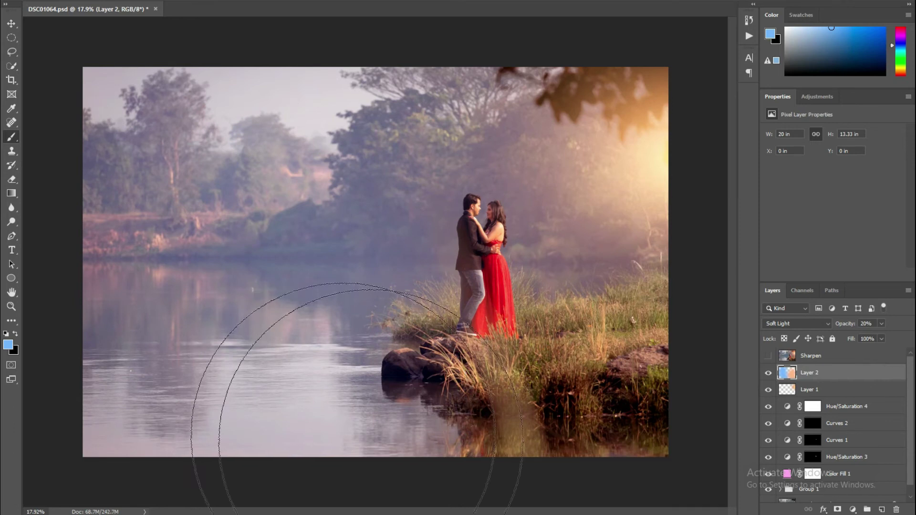
left_click(882, 324)
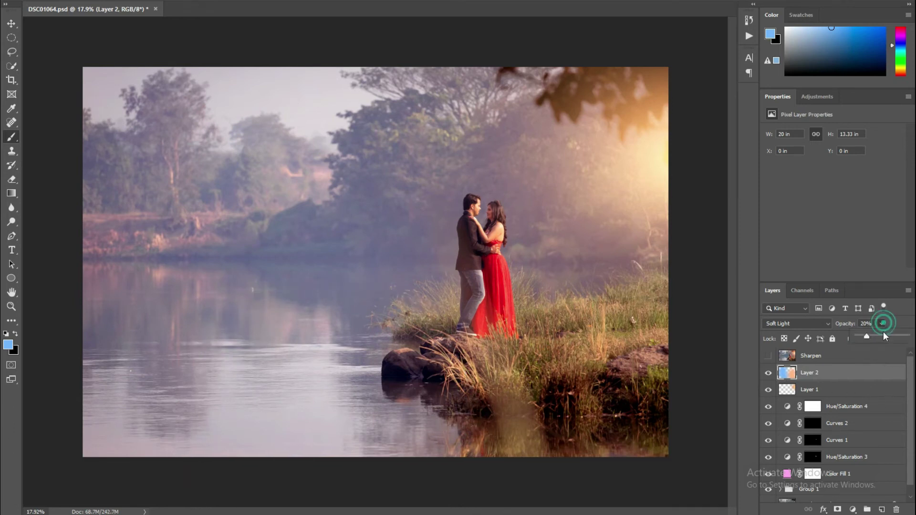
mouse_move(867, 336)
left_mouse_down()
mouse_move(907, 336)
mouse_move(869, 336)
left_mouse_up()
- Sharpen Layer 3 with Unsharp Mask at the defaults: Amount 100, Radius 0.7, Threshold 0
left_click(833, 373)
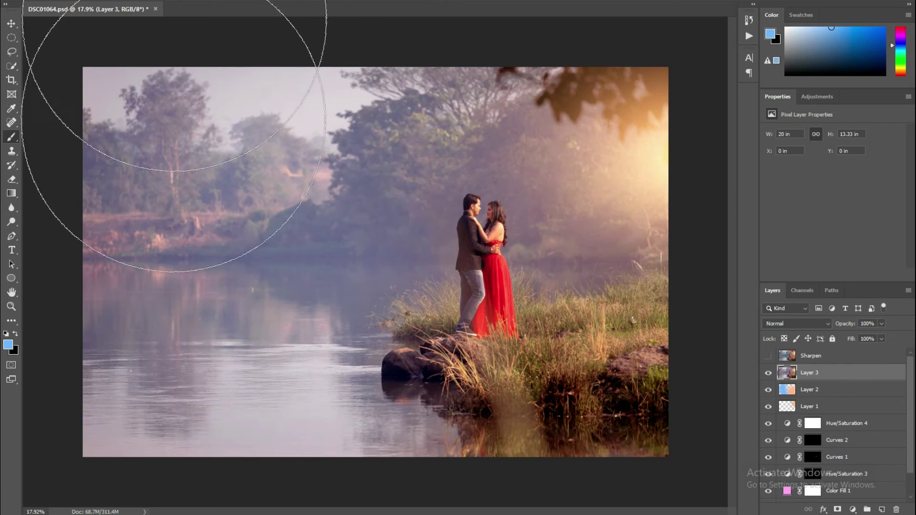
left_click(165, 1)
mouse_move(177, 159)
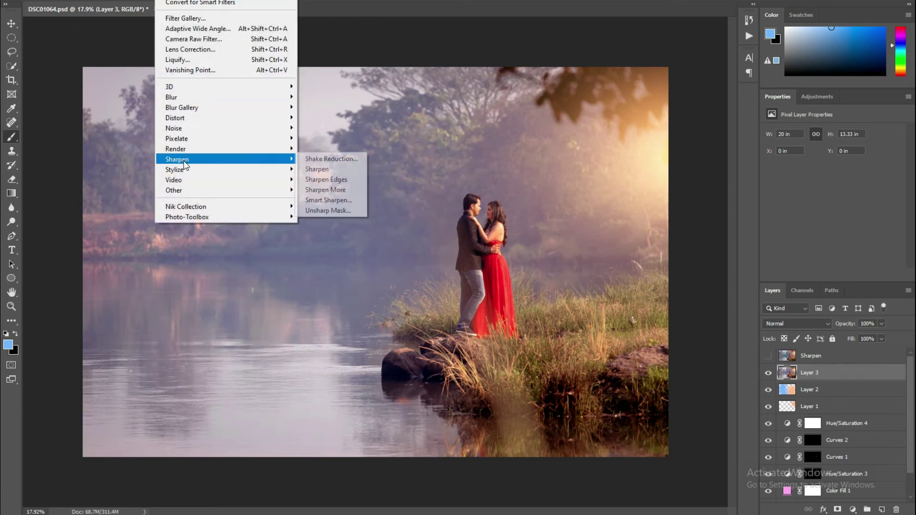
left_click(318, 212)
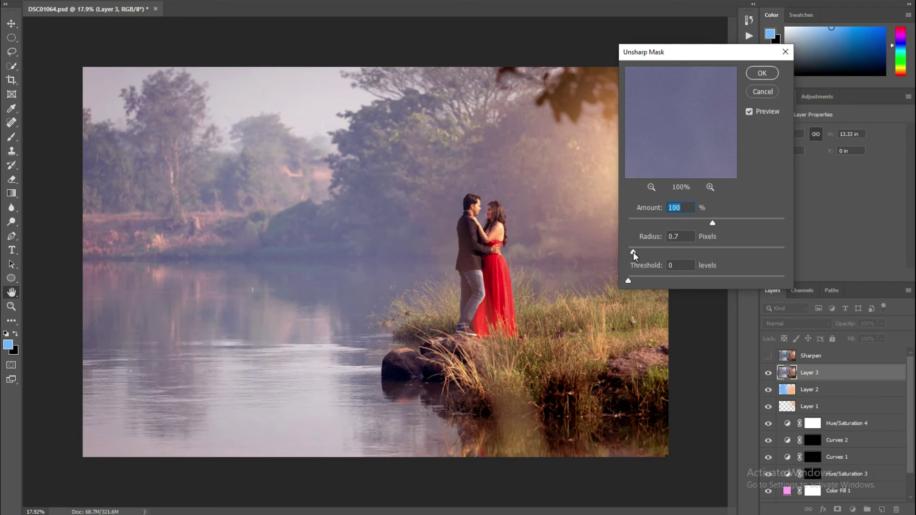
left_click(762, 73)
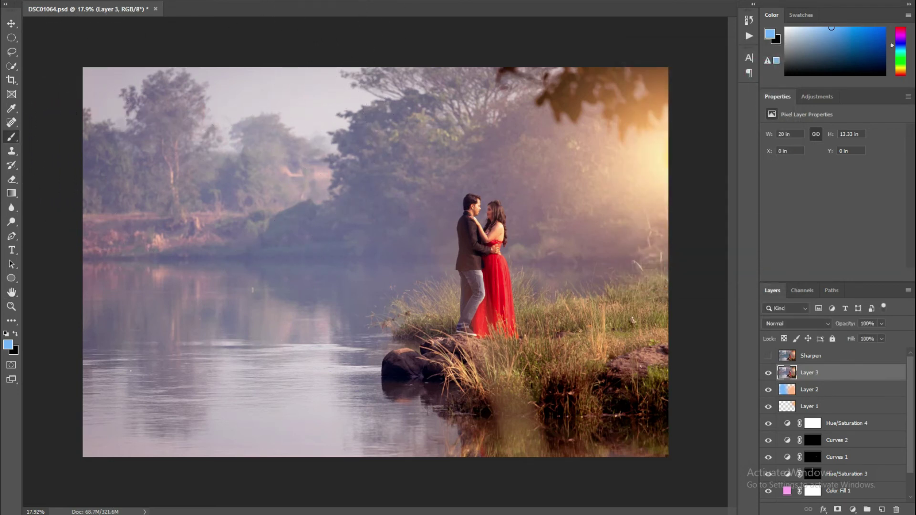
- Apply a second Unsharp Mask: Amount 20%, Radius 35.7 px, Threshold 3, checking the preview before and after
left_click(169, 0)
mouse_move(215, 159)
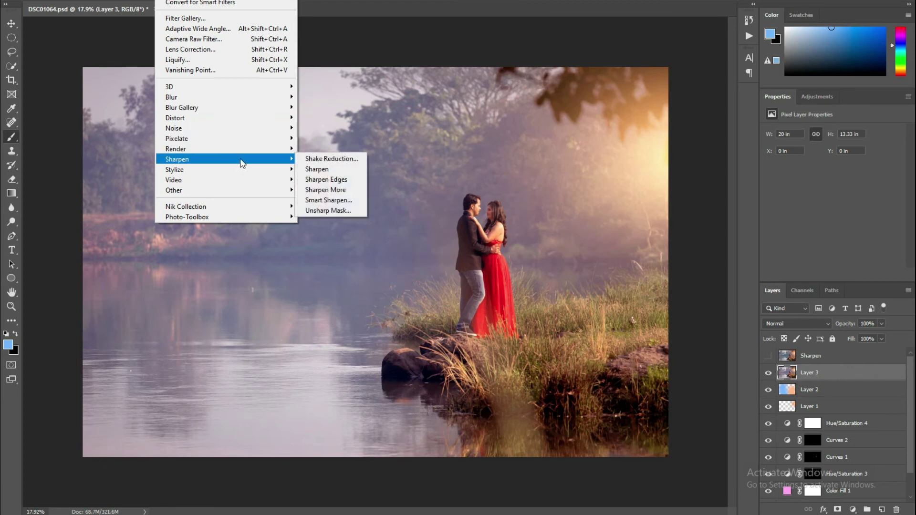
left_click(328, 210)
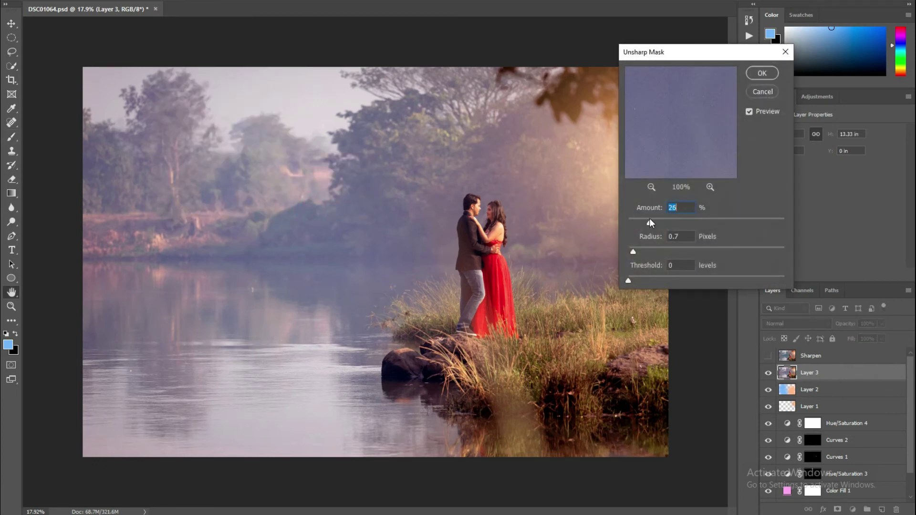
left_click_drag(650, 223, 688, 251)
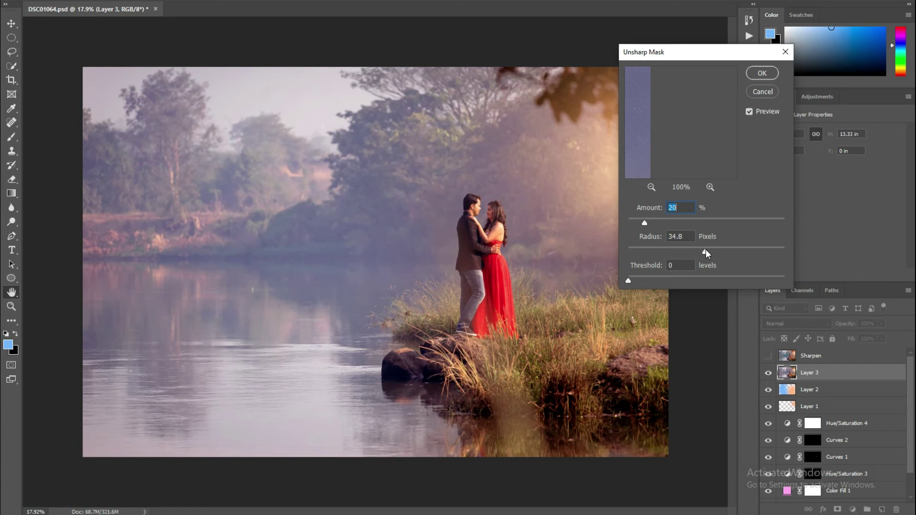
left_click(706, 250)
left_click_drag(630, 280, 632, 280)
left_click(750, 111)
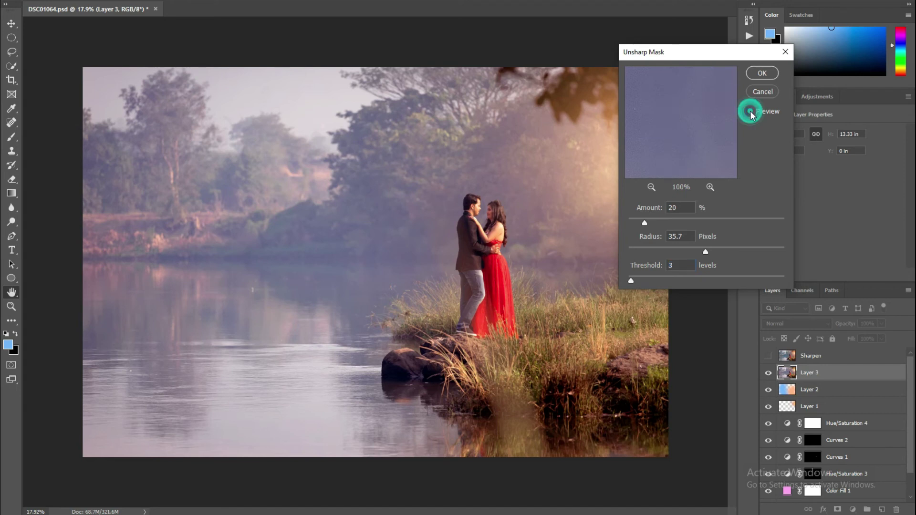
left_click(750, 111)
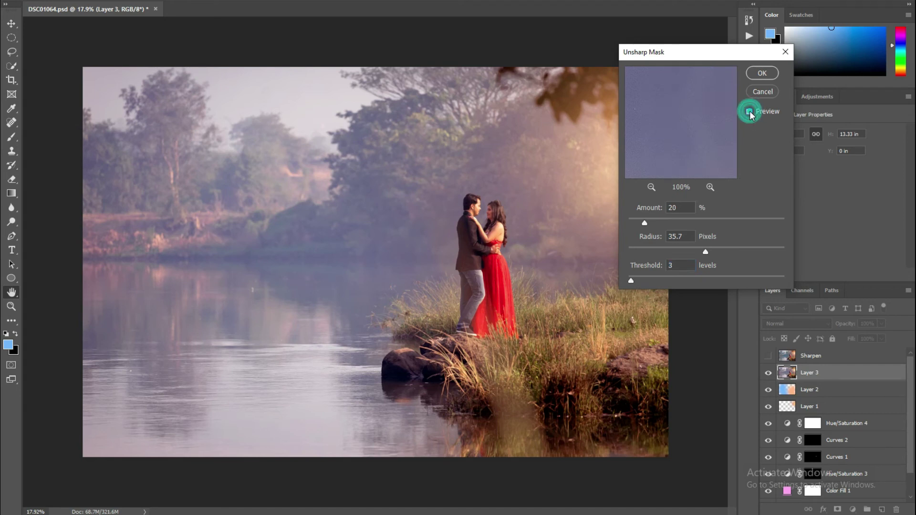
left_click(763, 73)
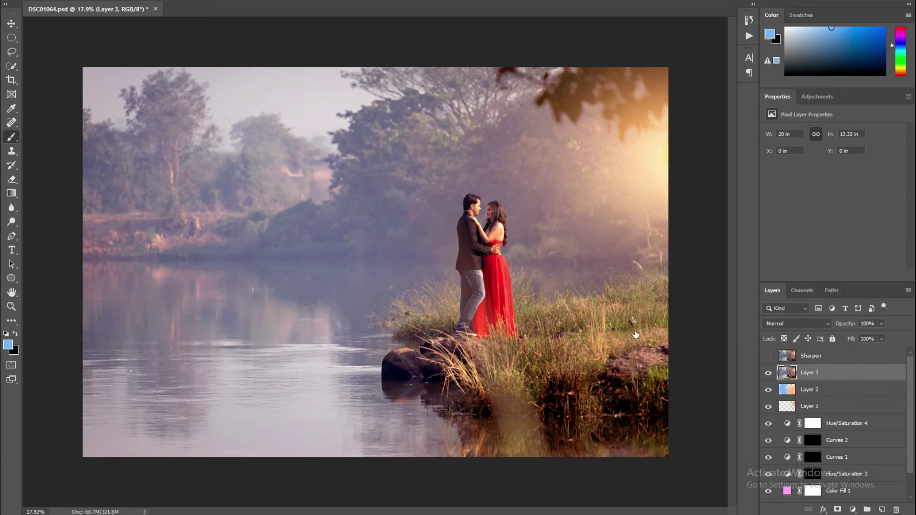
left_click(16, 307)
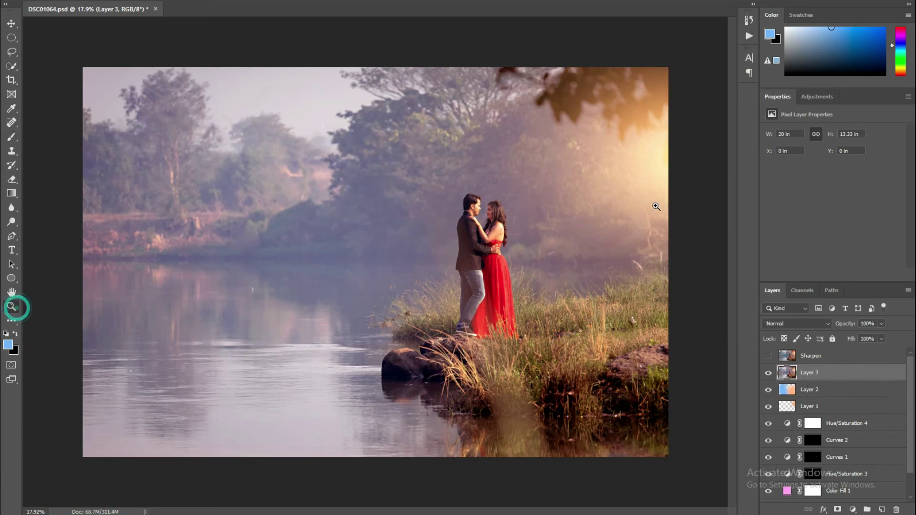
left_click_drag(487, 206, 758, 423)
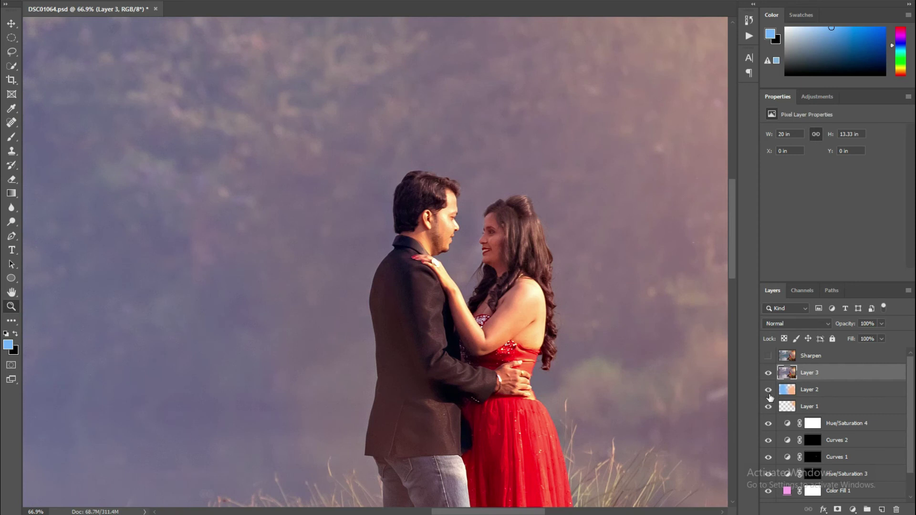
left_click(768, 373)
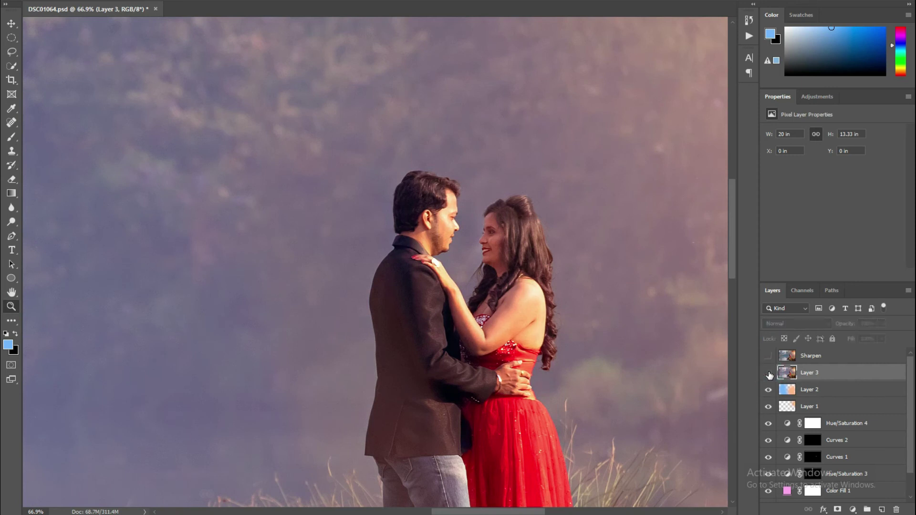
left_click(768, 373)
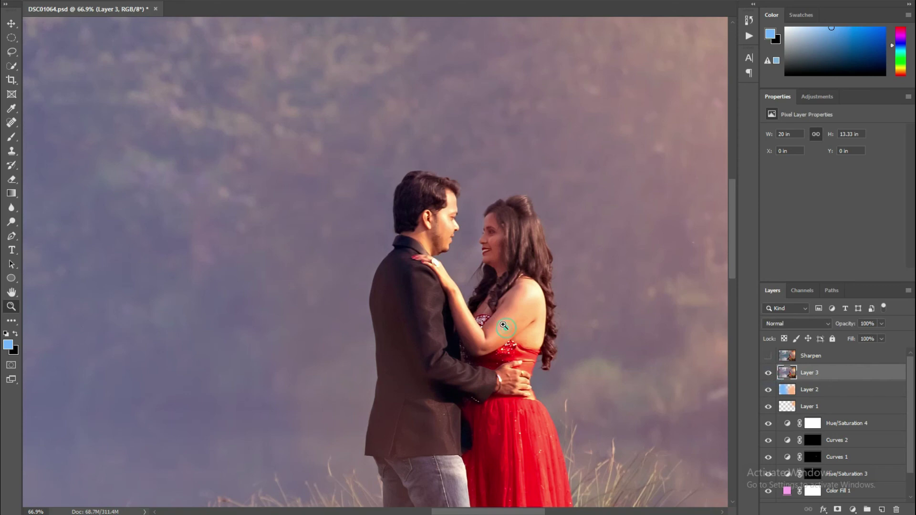
left_click_drag(504, 334, 441, 302)
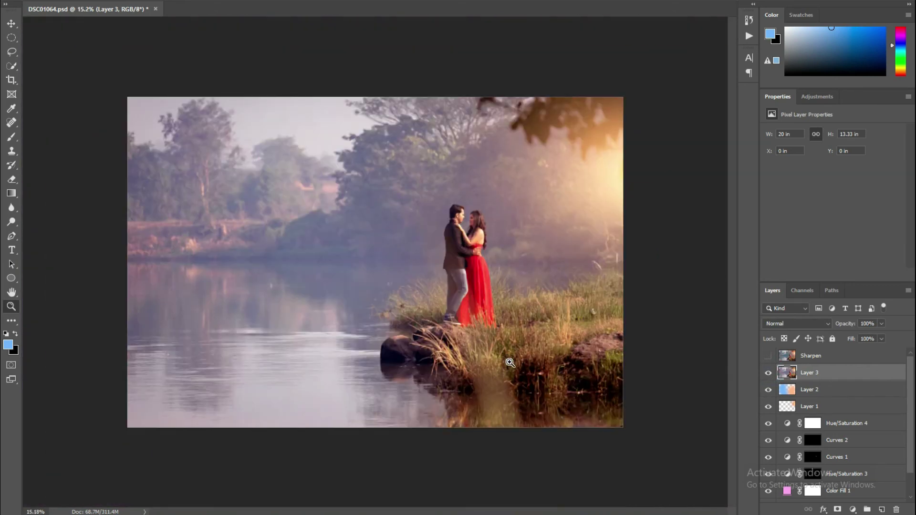
scroll(812, 430, "down", 2)
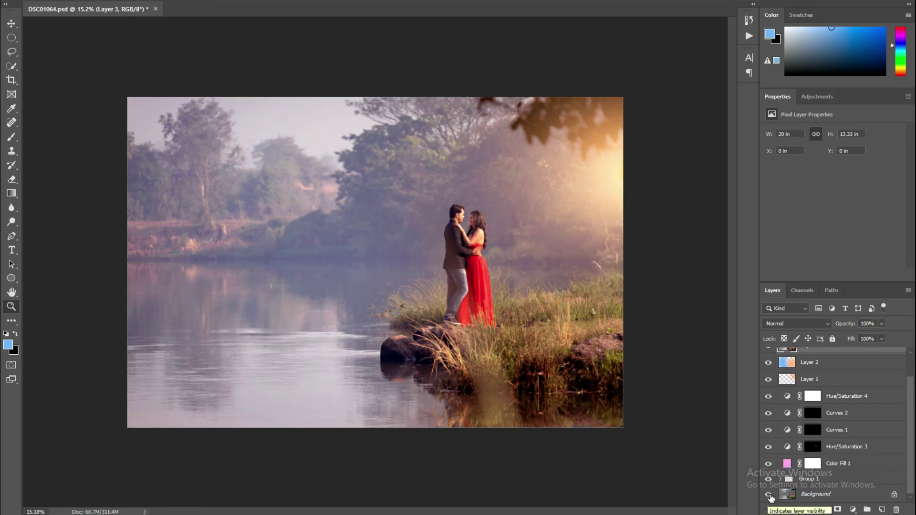
left_click(769, 497, "alt")
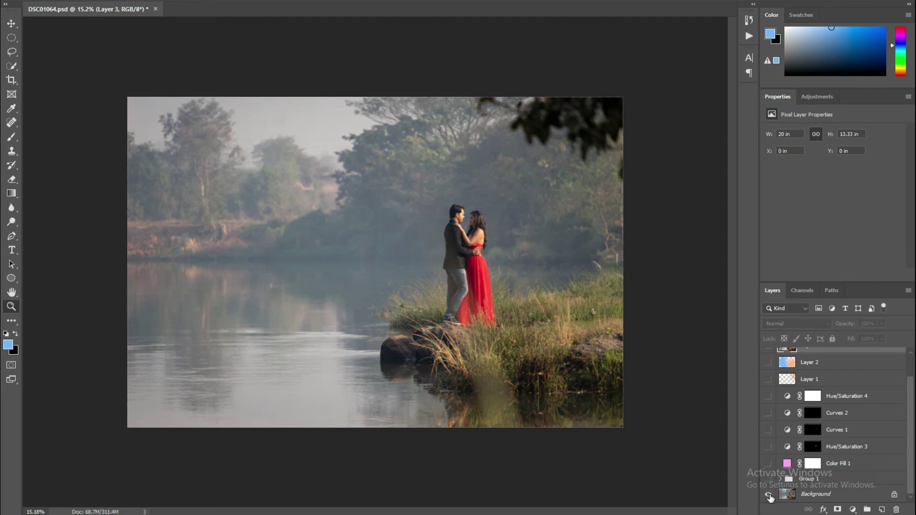
left_click(769, 497, "alt")
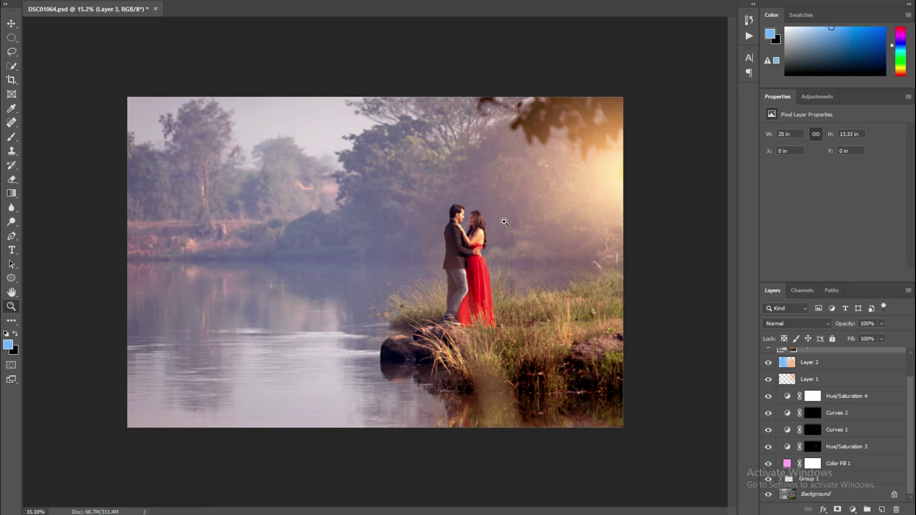
left_click_drag(489, 216, 495, 234)
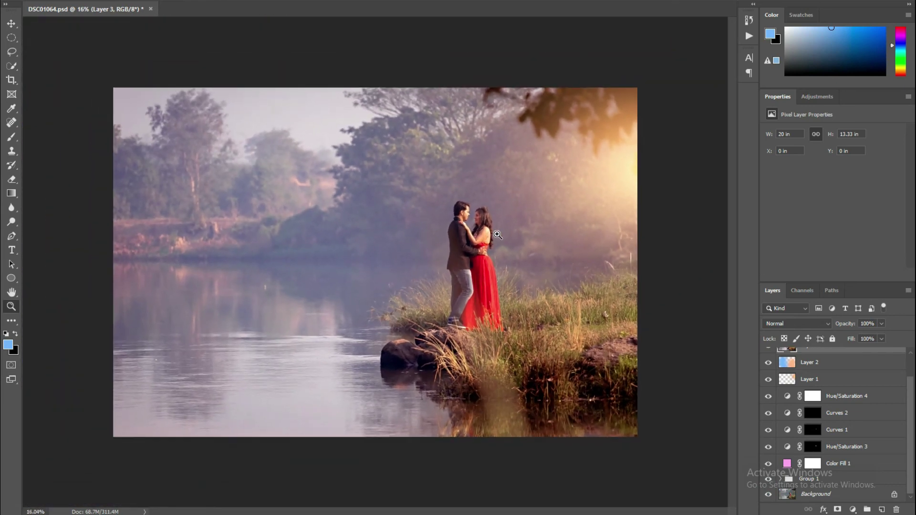